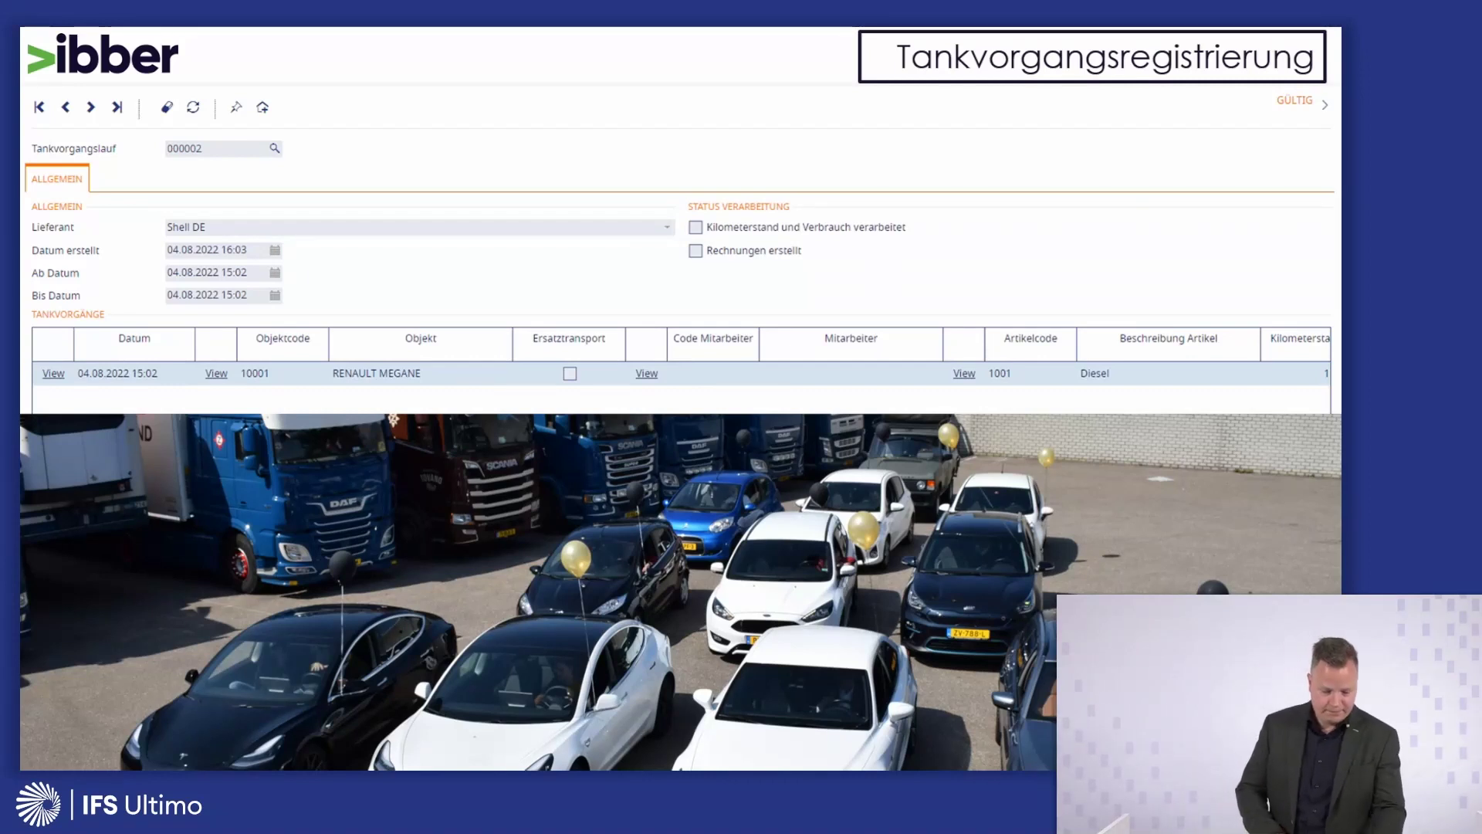
- Switch to IFS Ultimo in Chrome and import Example.csv from Downloads as MultiTankCard fuel transactions, acknowledging the validation message
key(super+Tab)
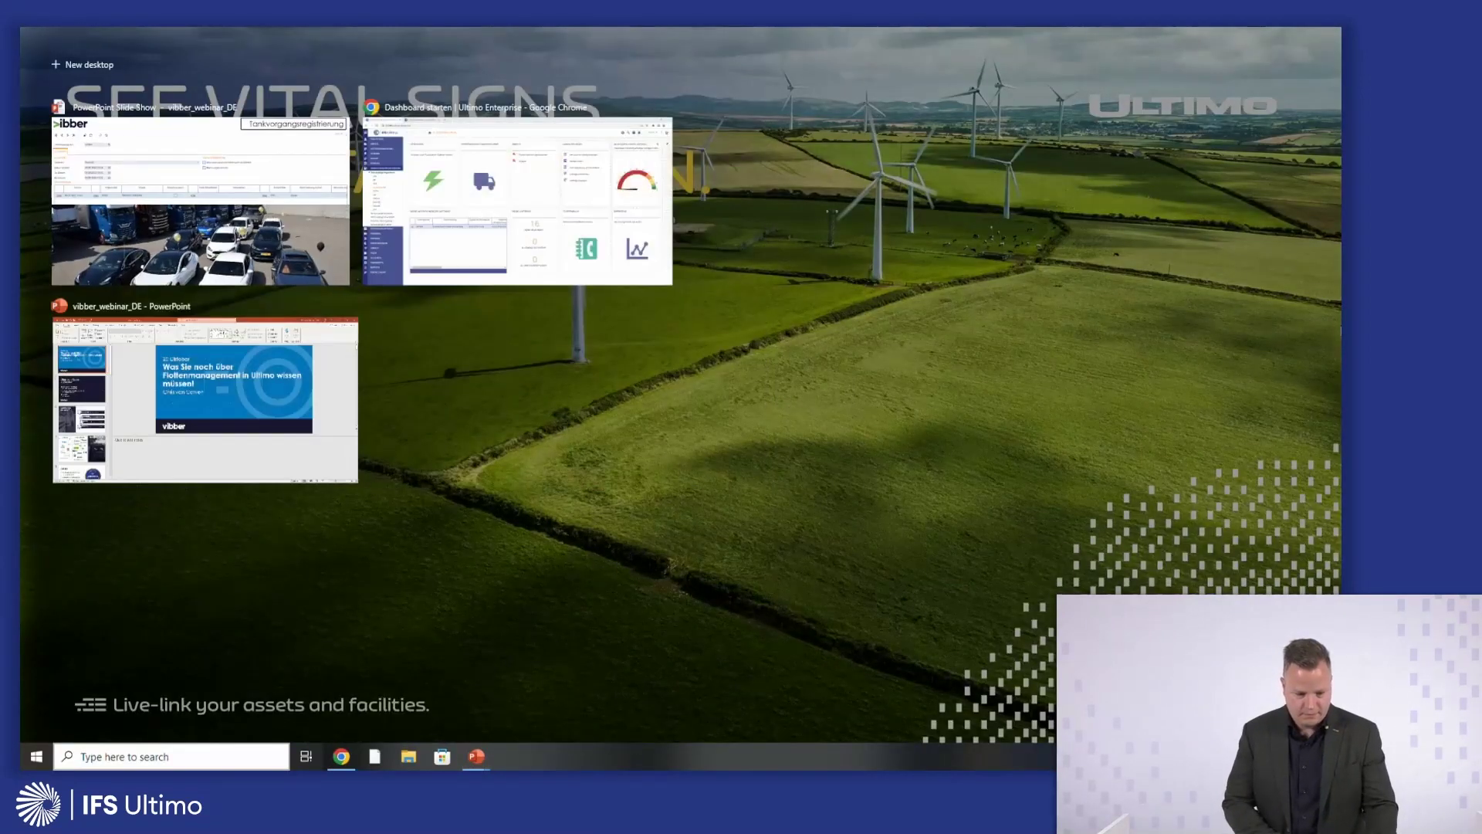
click(495, 180)
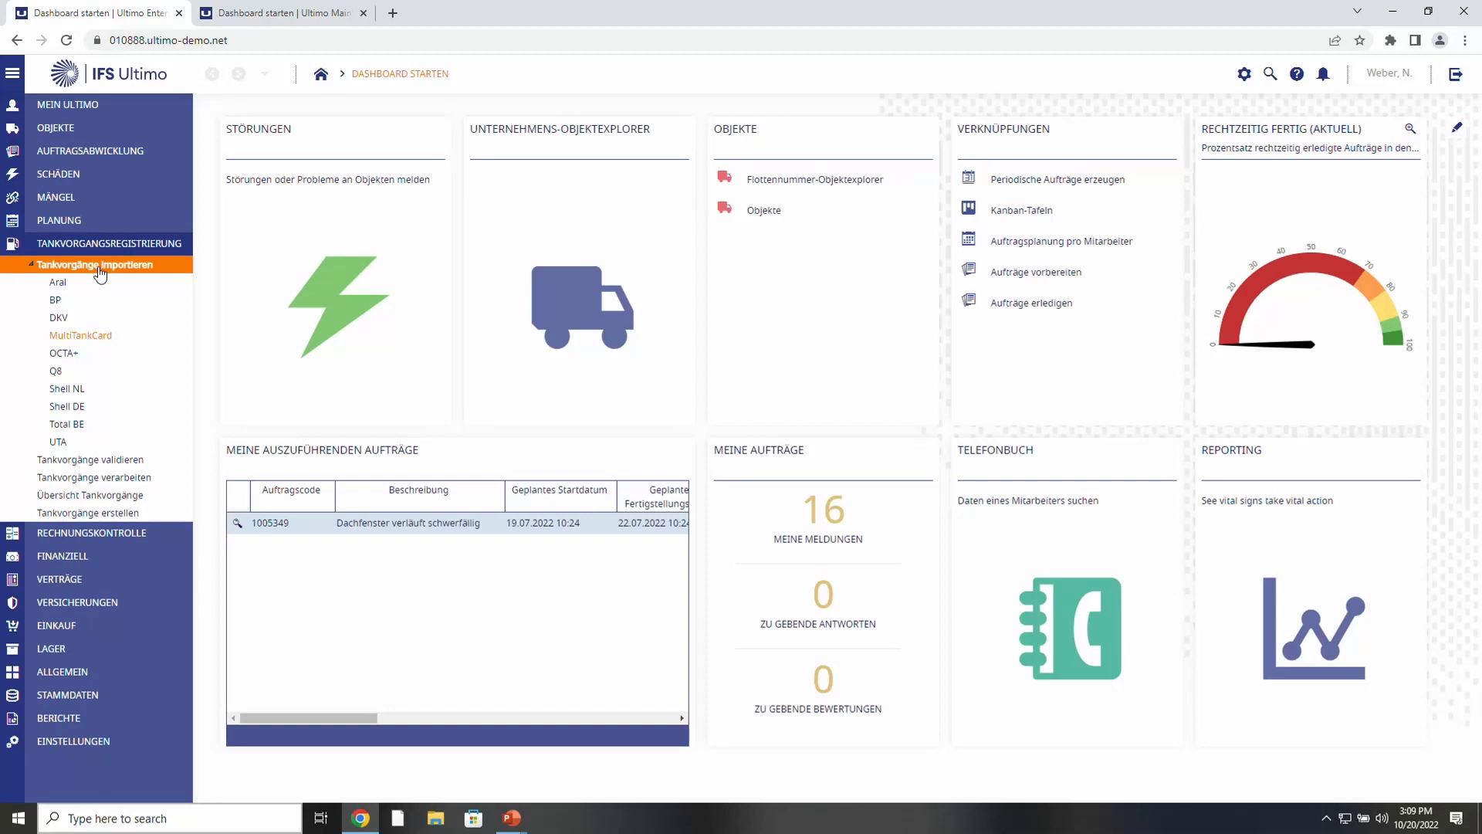
click(92, 337)
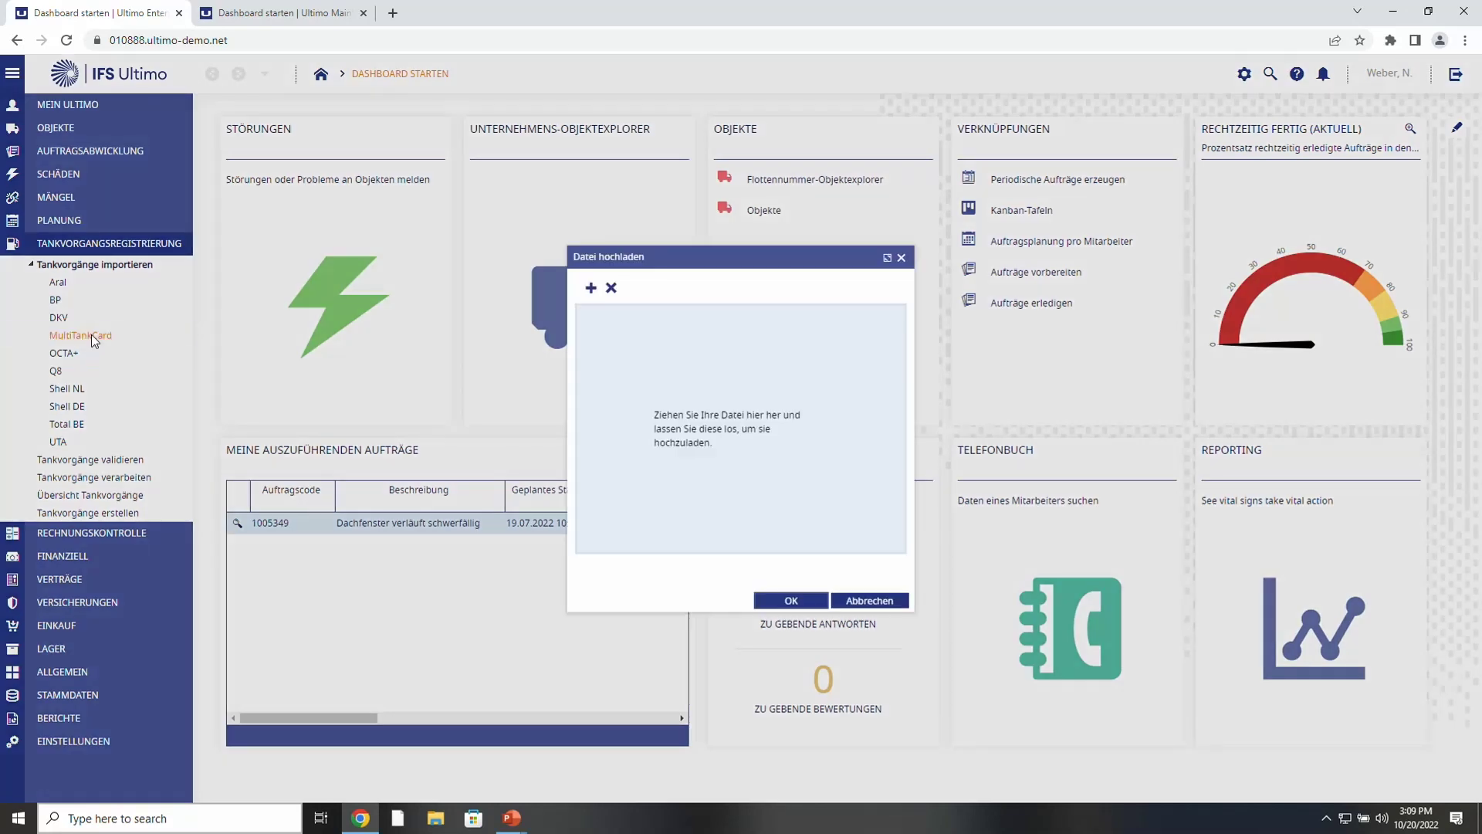
click(589, 289)
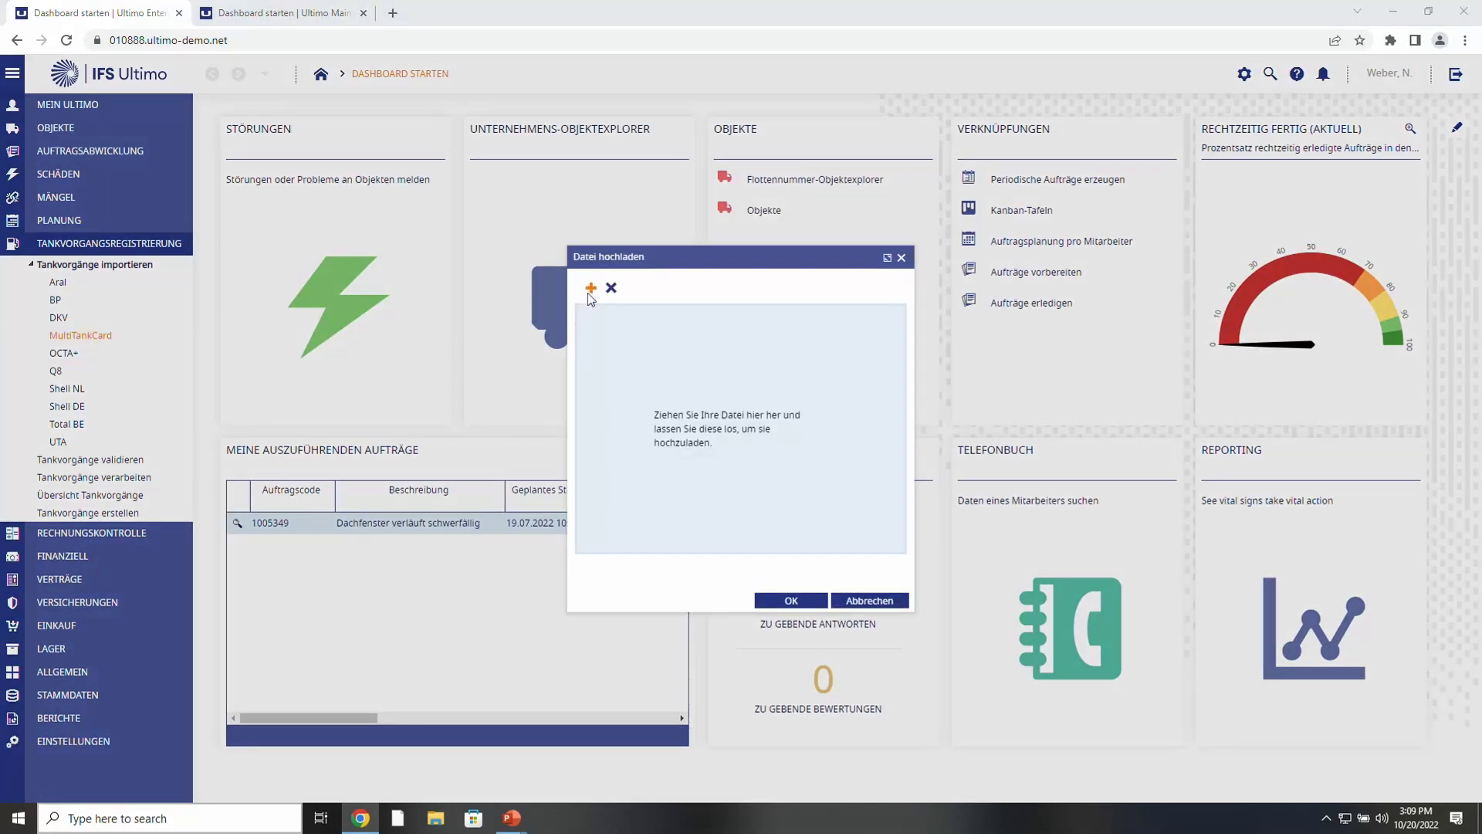
click(70, 236)
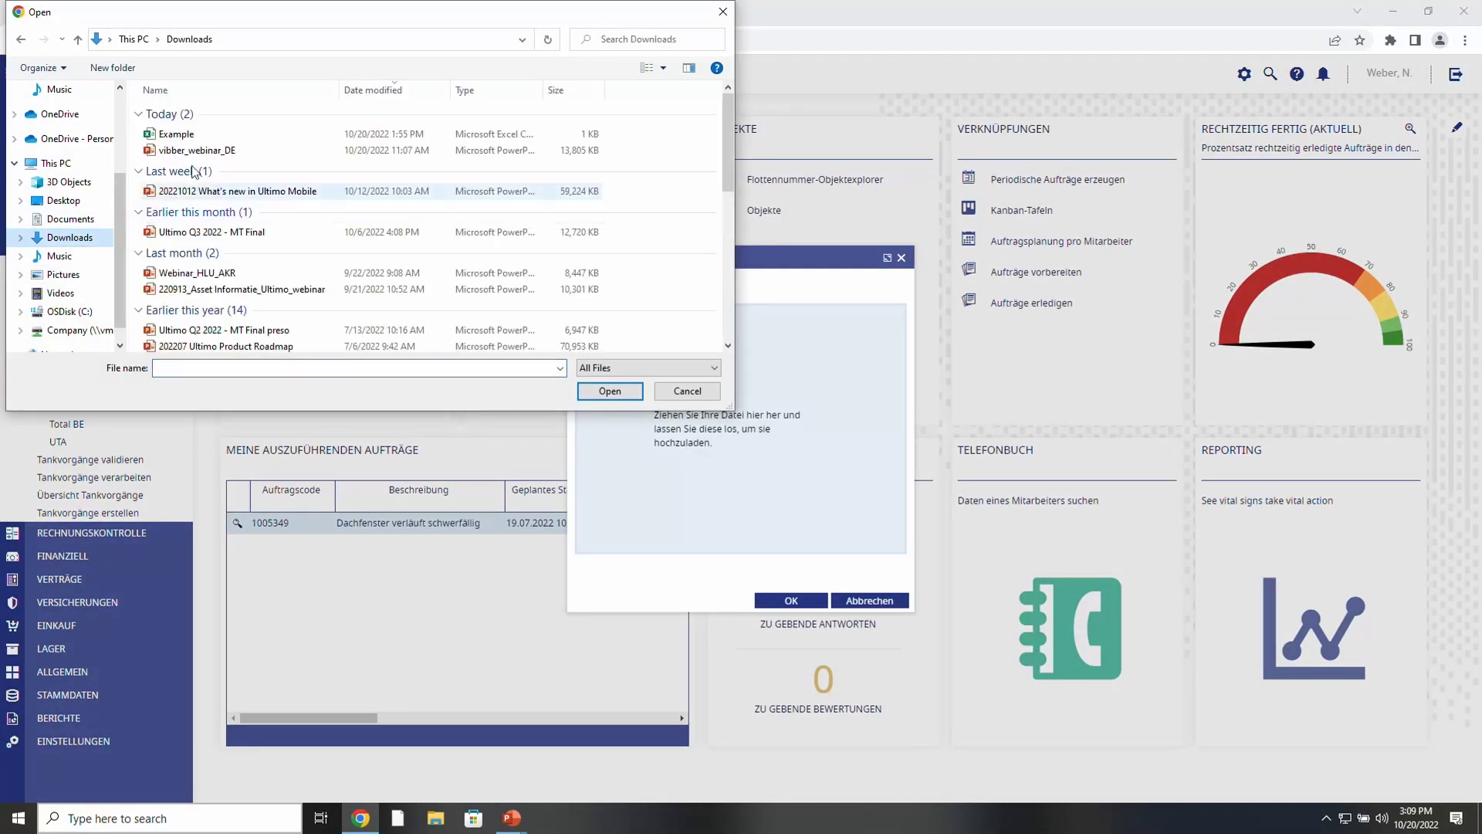
click(220, 139)
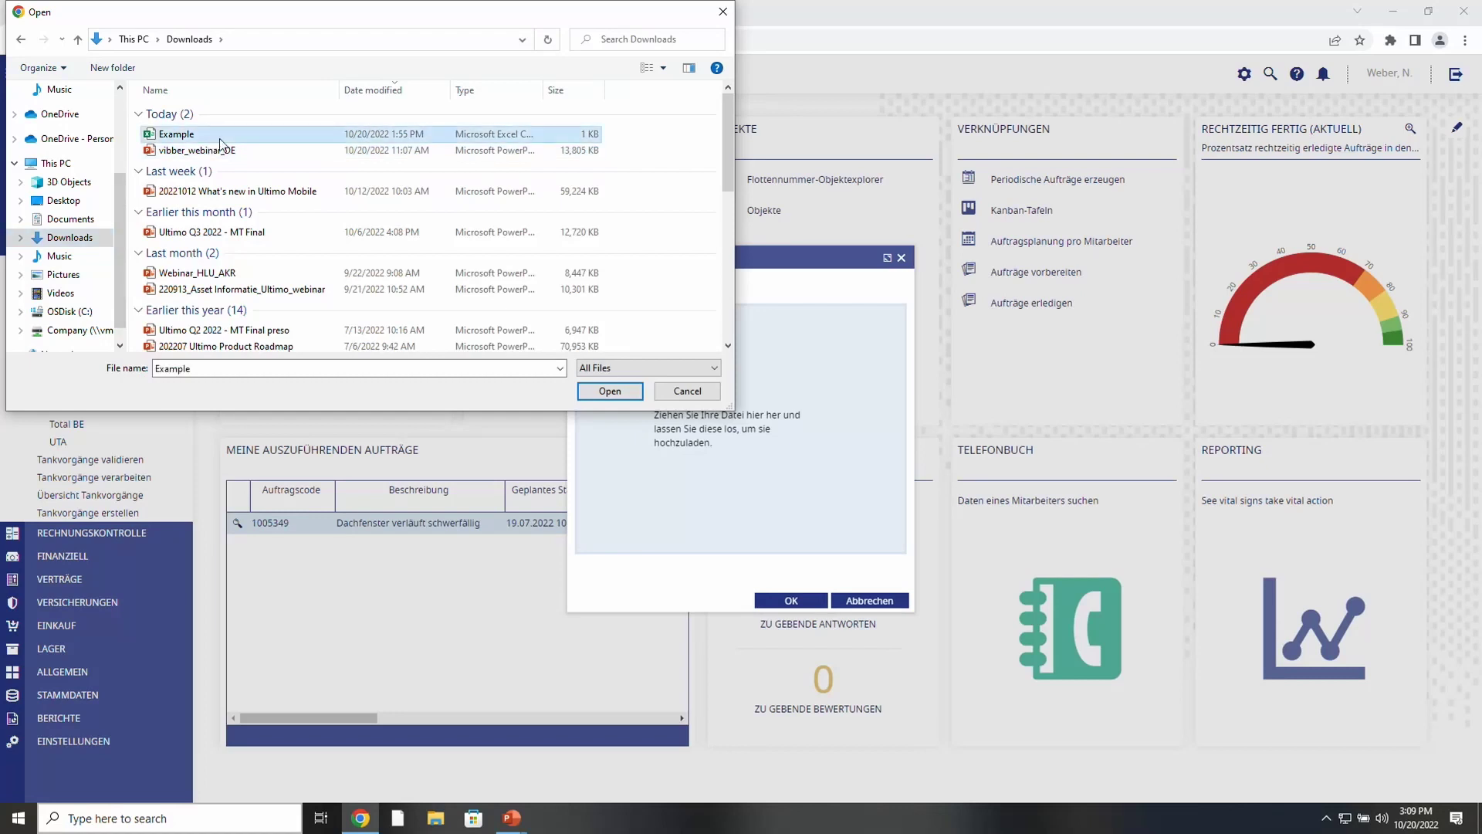
click(609, 390)
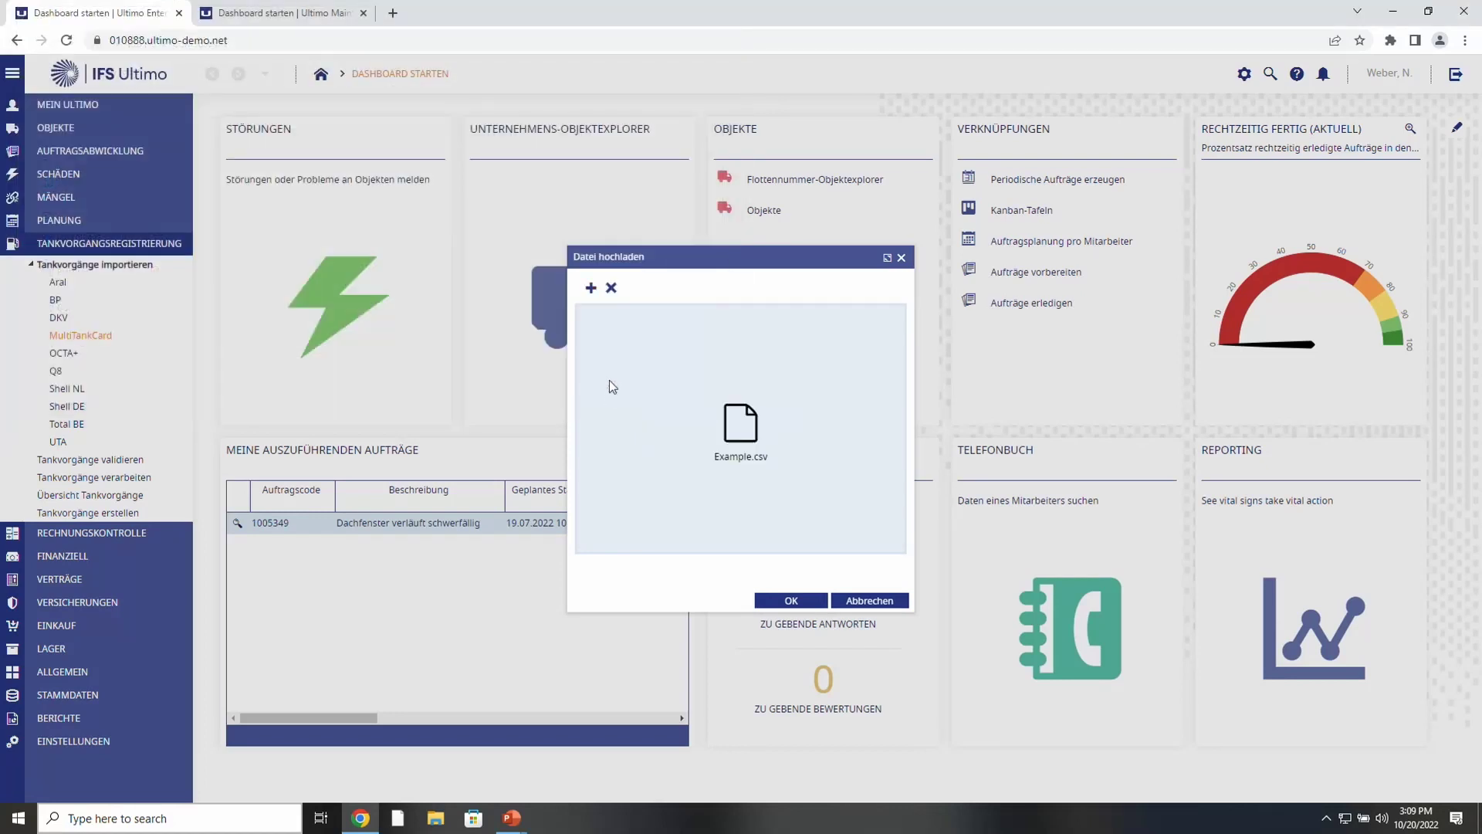
click(795, 600)
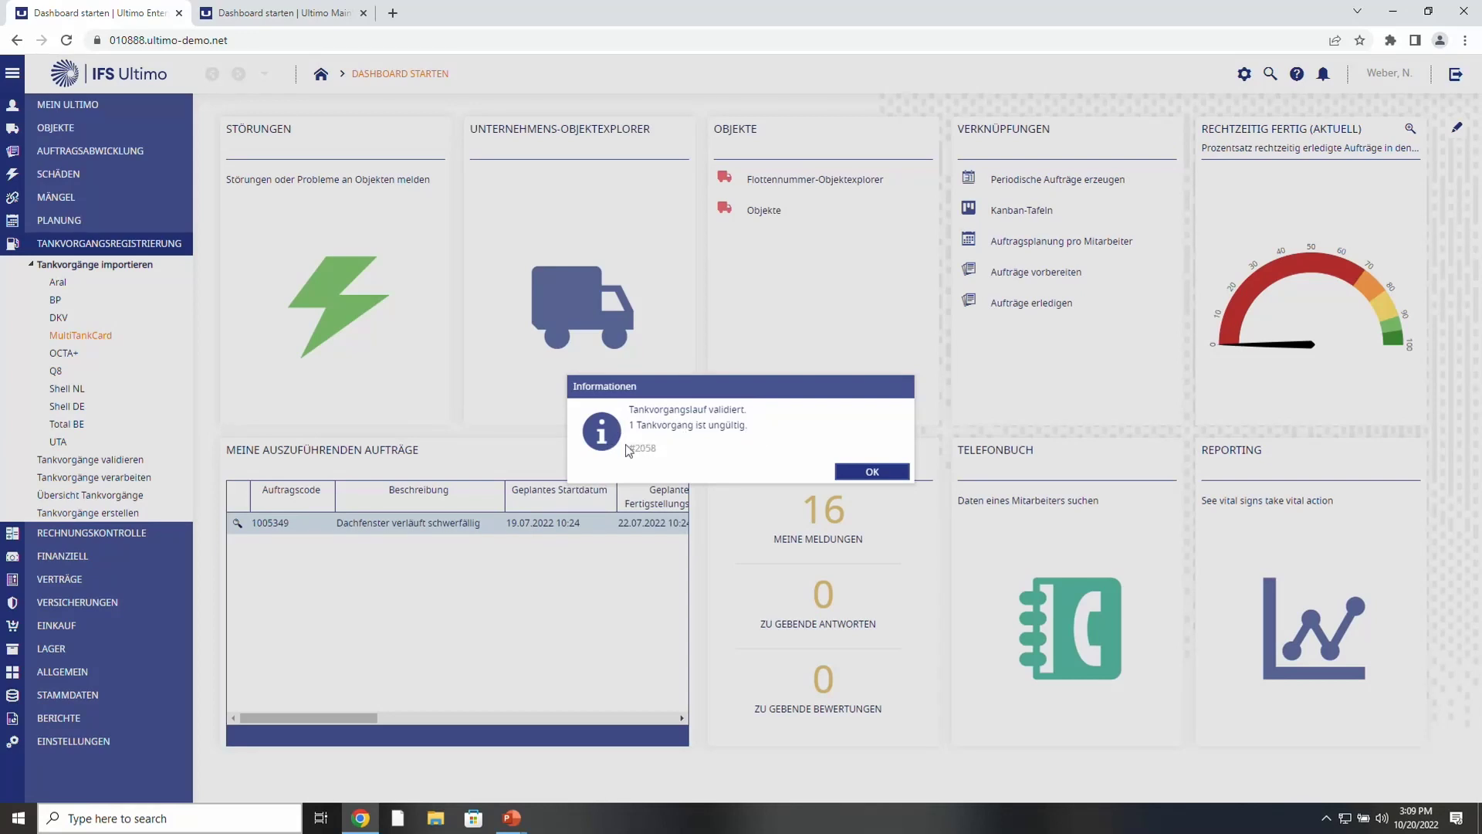
click(865, 473)
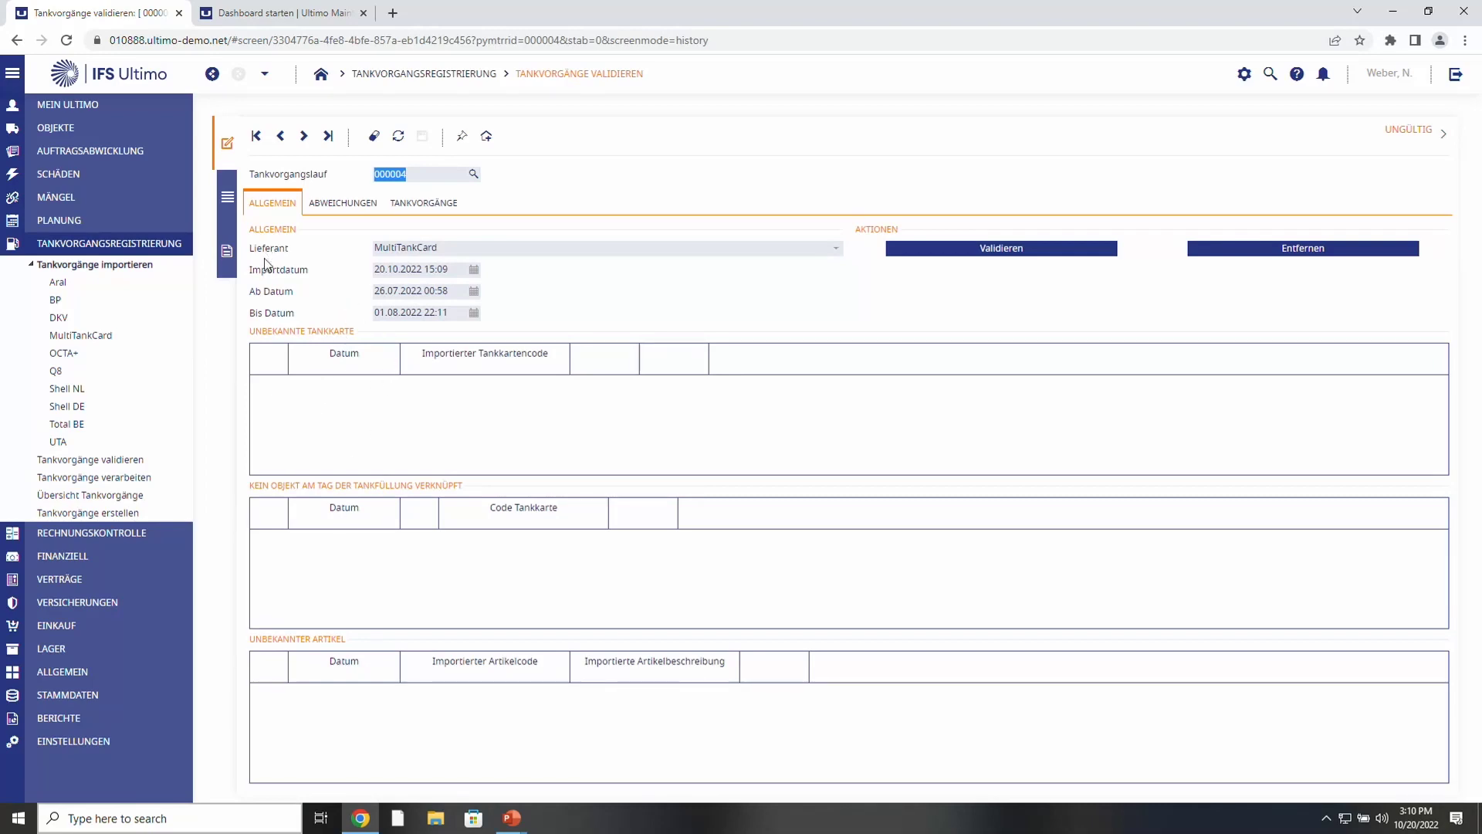
- Review the imported Tankvorgänge of the run, comparing the Datensatzstatus of both RENAULT MEGANE refuellings
click(445, 205)
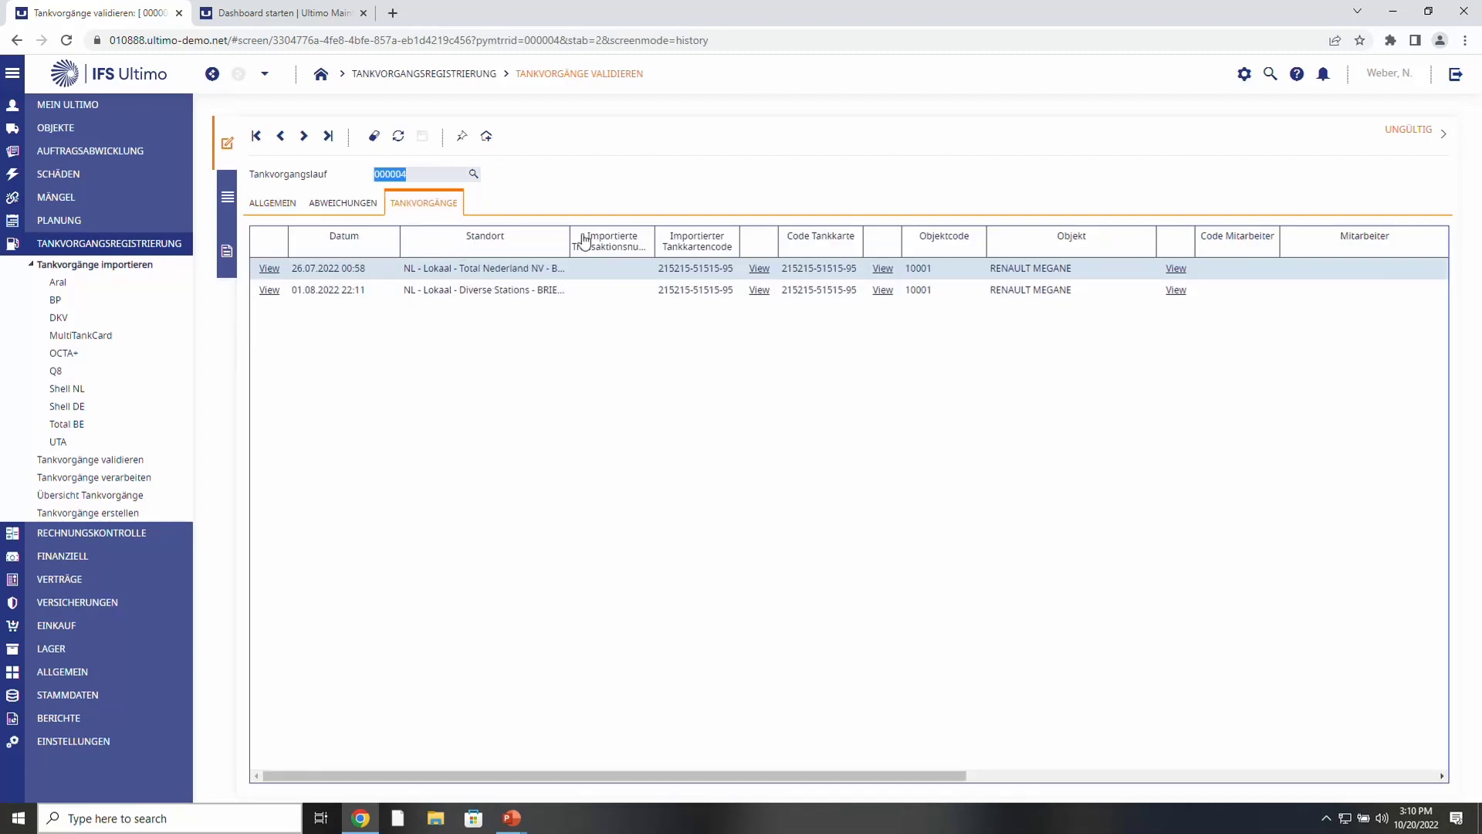
click(470, 776)
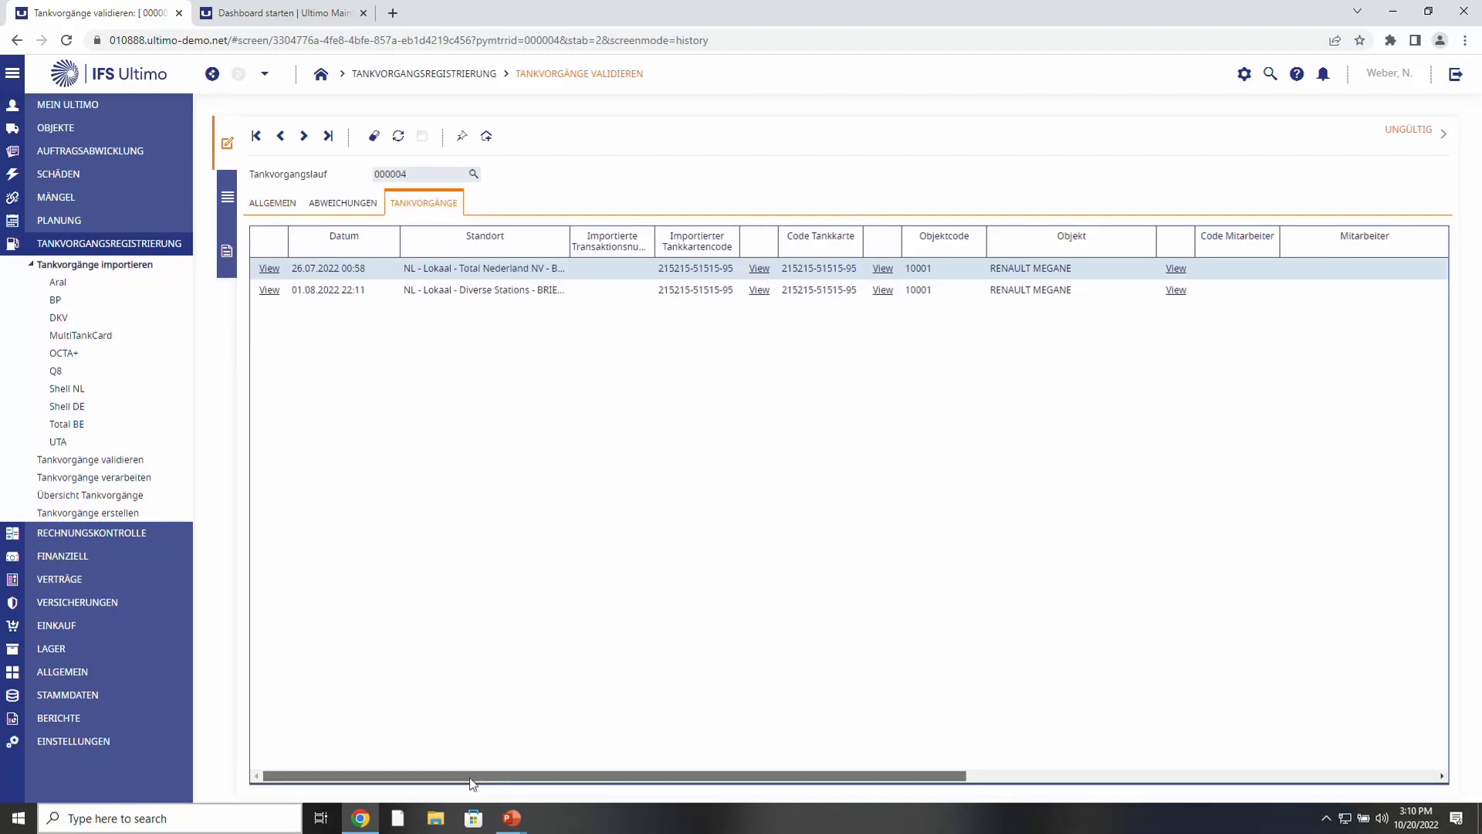
drag(472, 782, 943, 776)
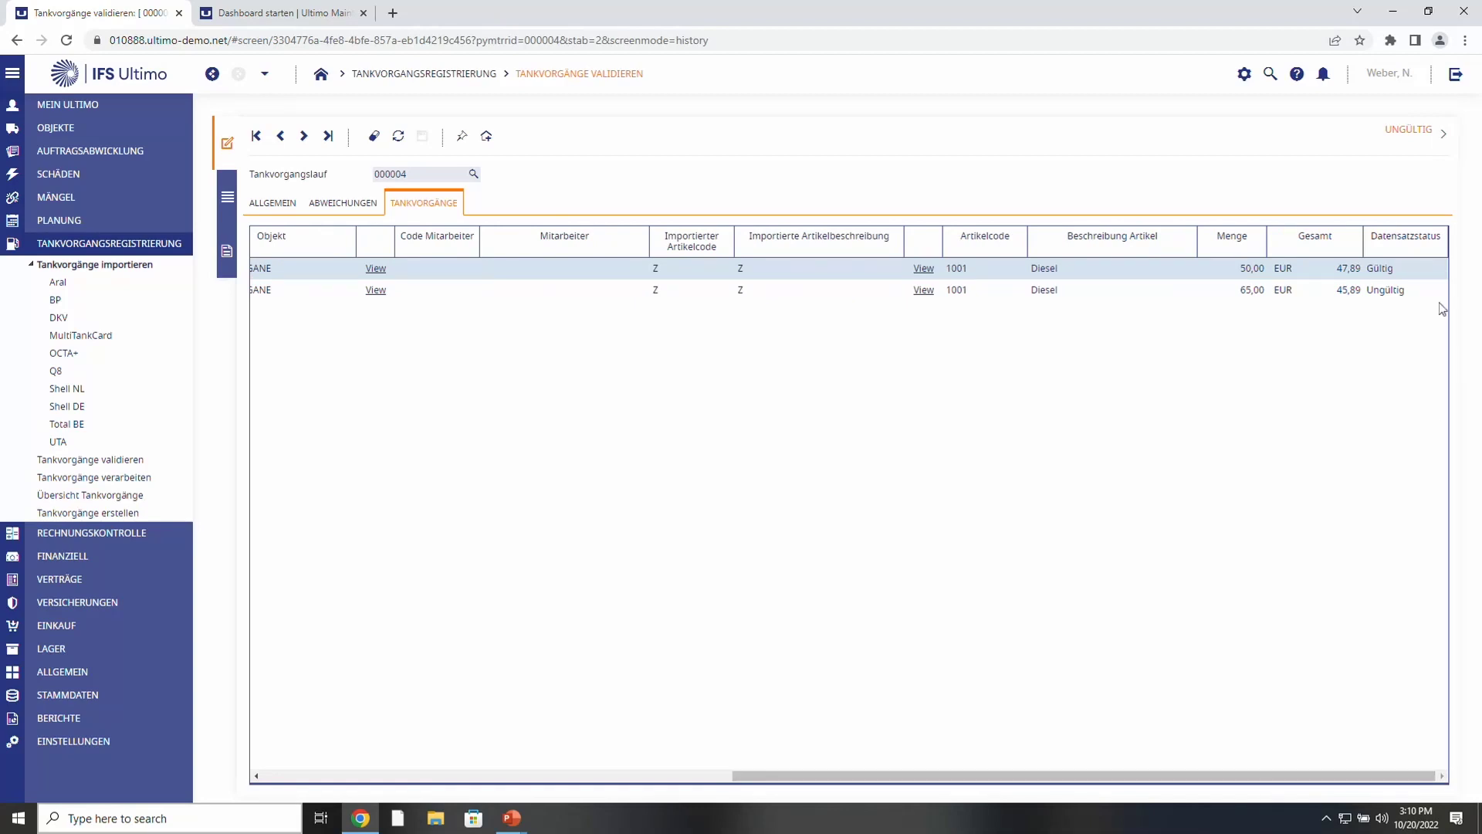
click(1382, 272)
double_click(1401, 295)
click(1417, 299)
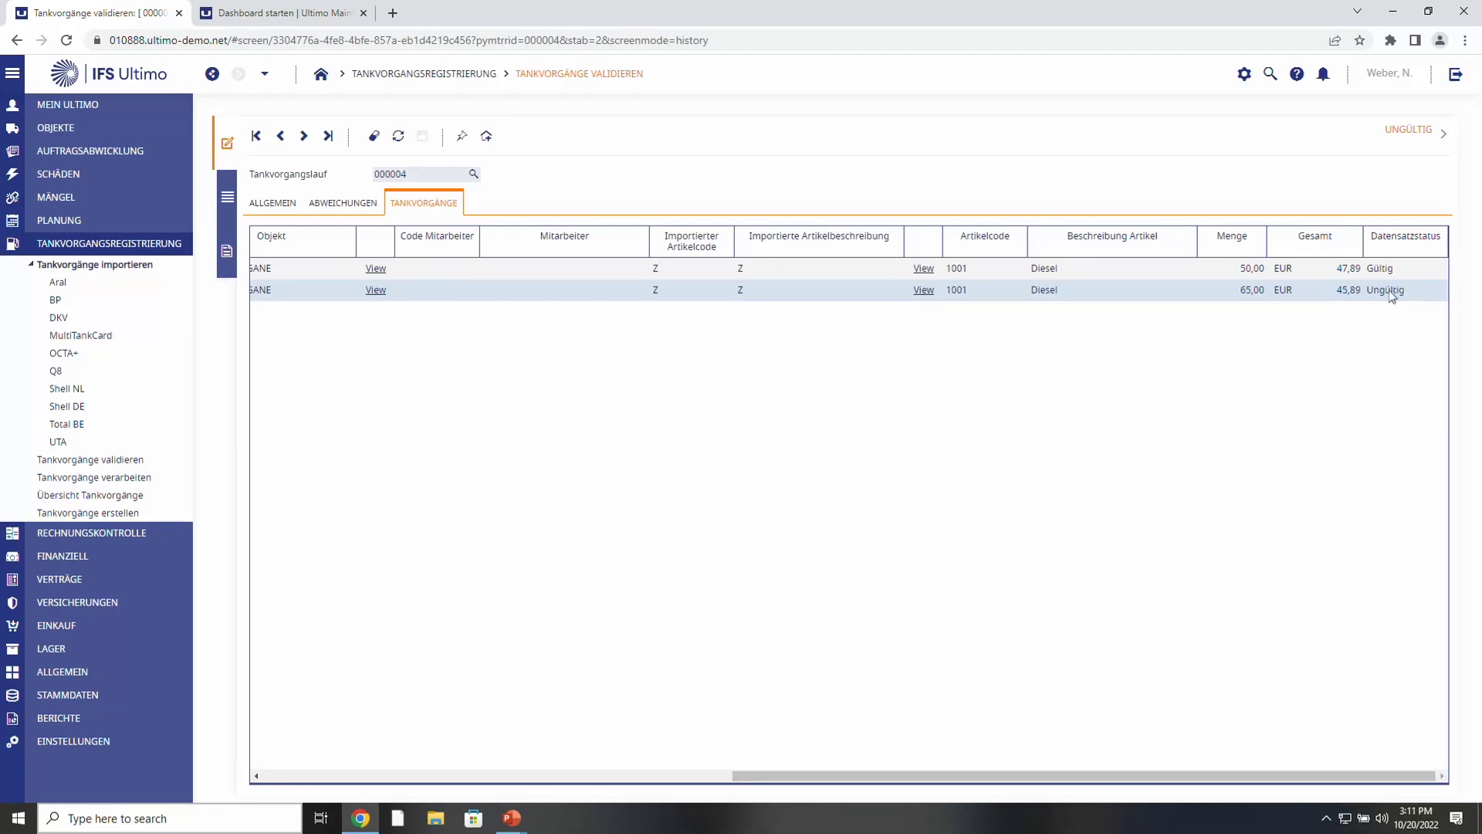
- Open the refuelling of 01.08.2022 22:11 from the run's Abweichungen and accept its mileage and tank volume deviations
click(360, 210)
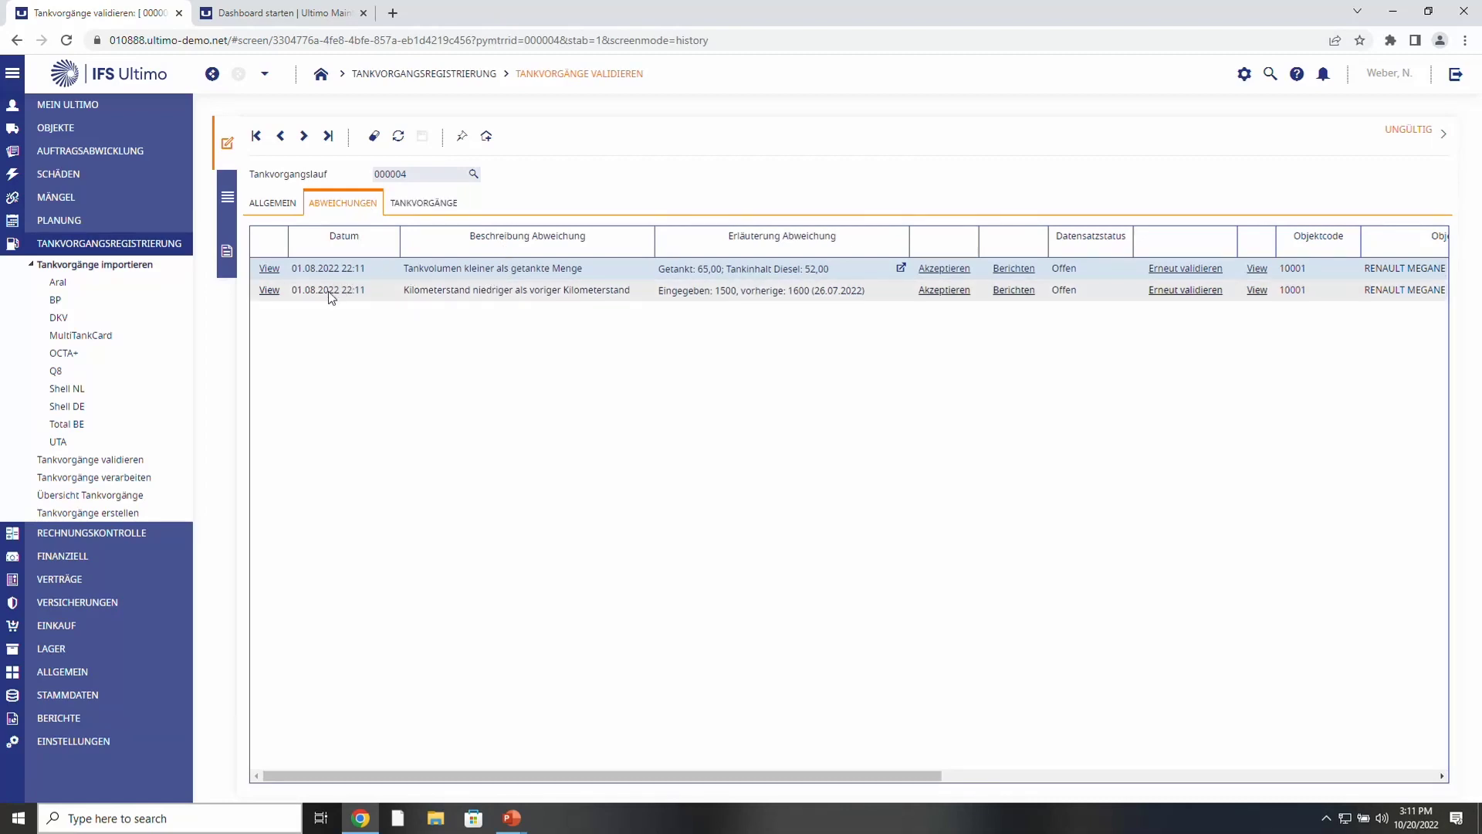
click(274, 272)
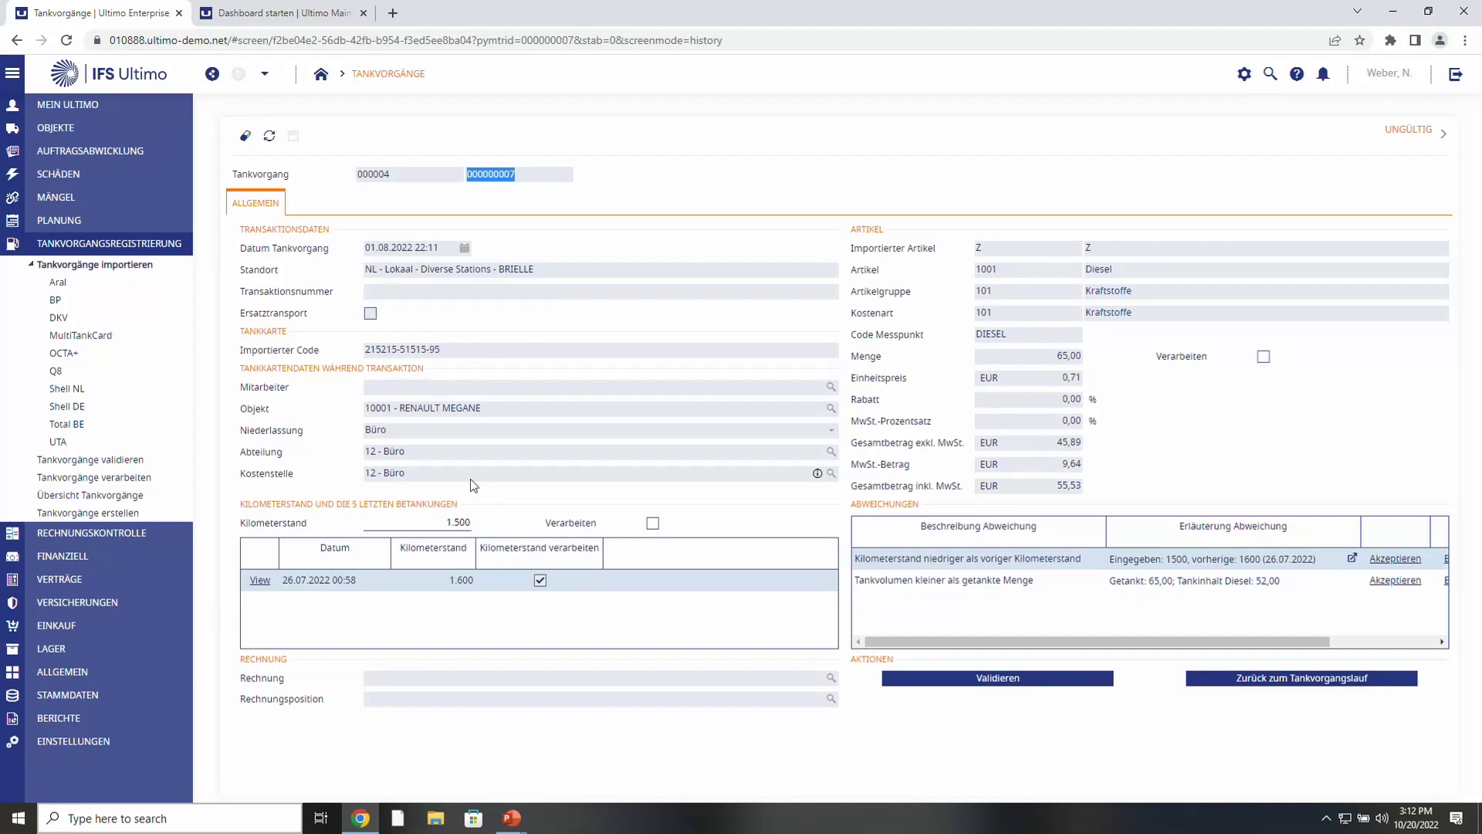
click(883, 642)
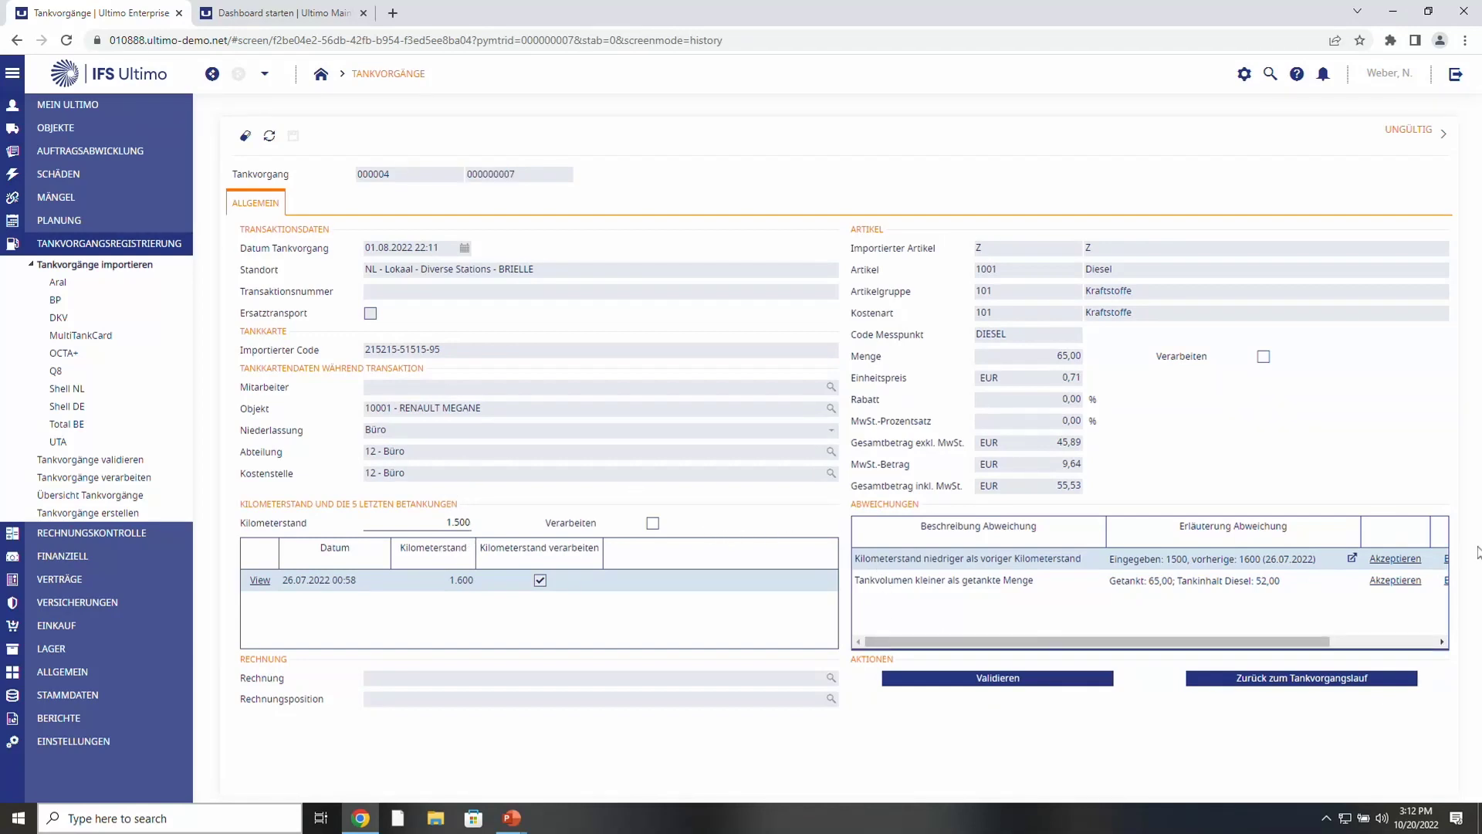
click(1403, 567)
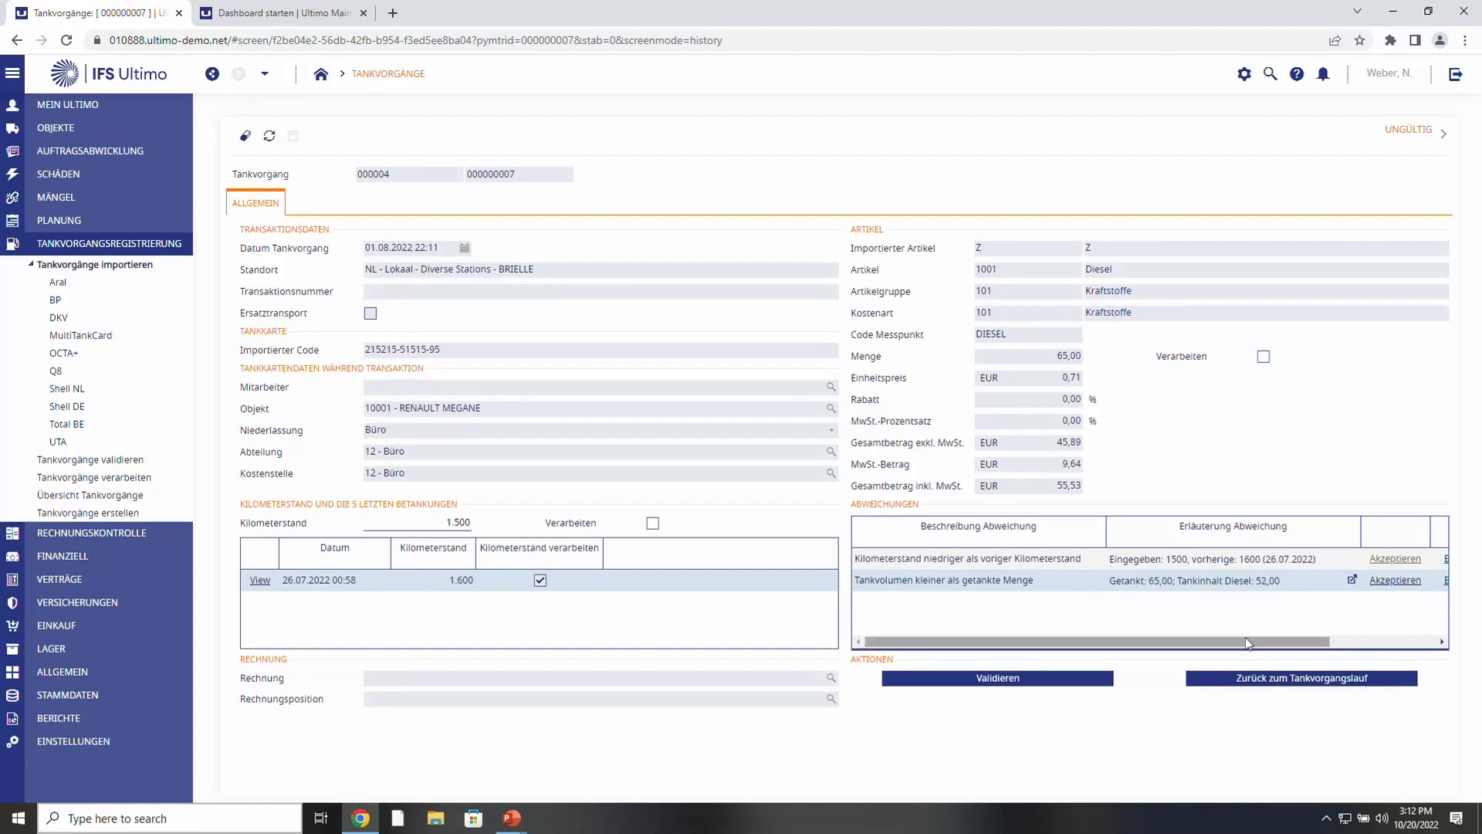
click(1405, 582)
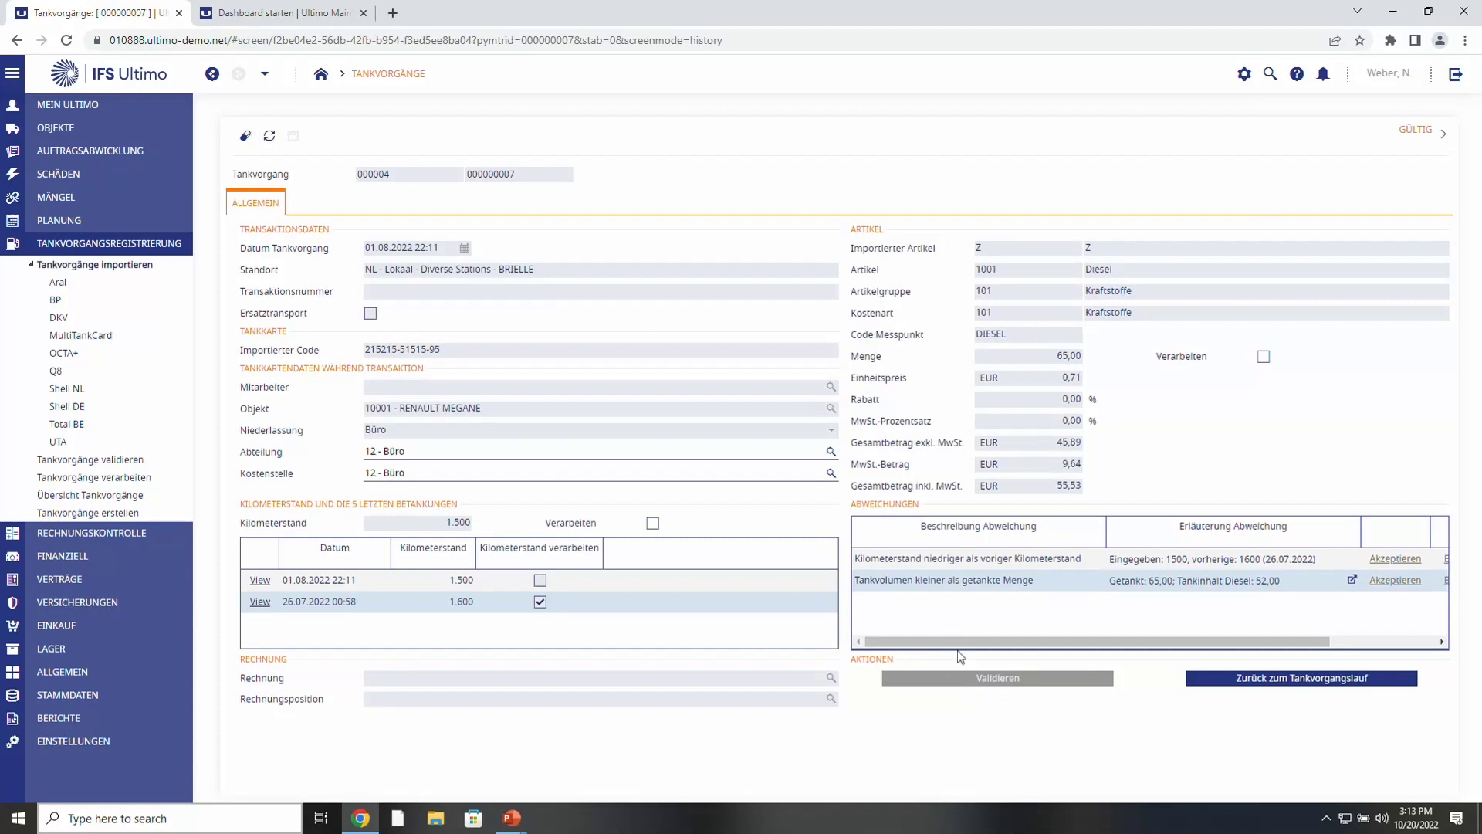
- Return to the fuel transaction run, process its mileage and consumption, and create the invoices
click(1333, 679)
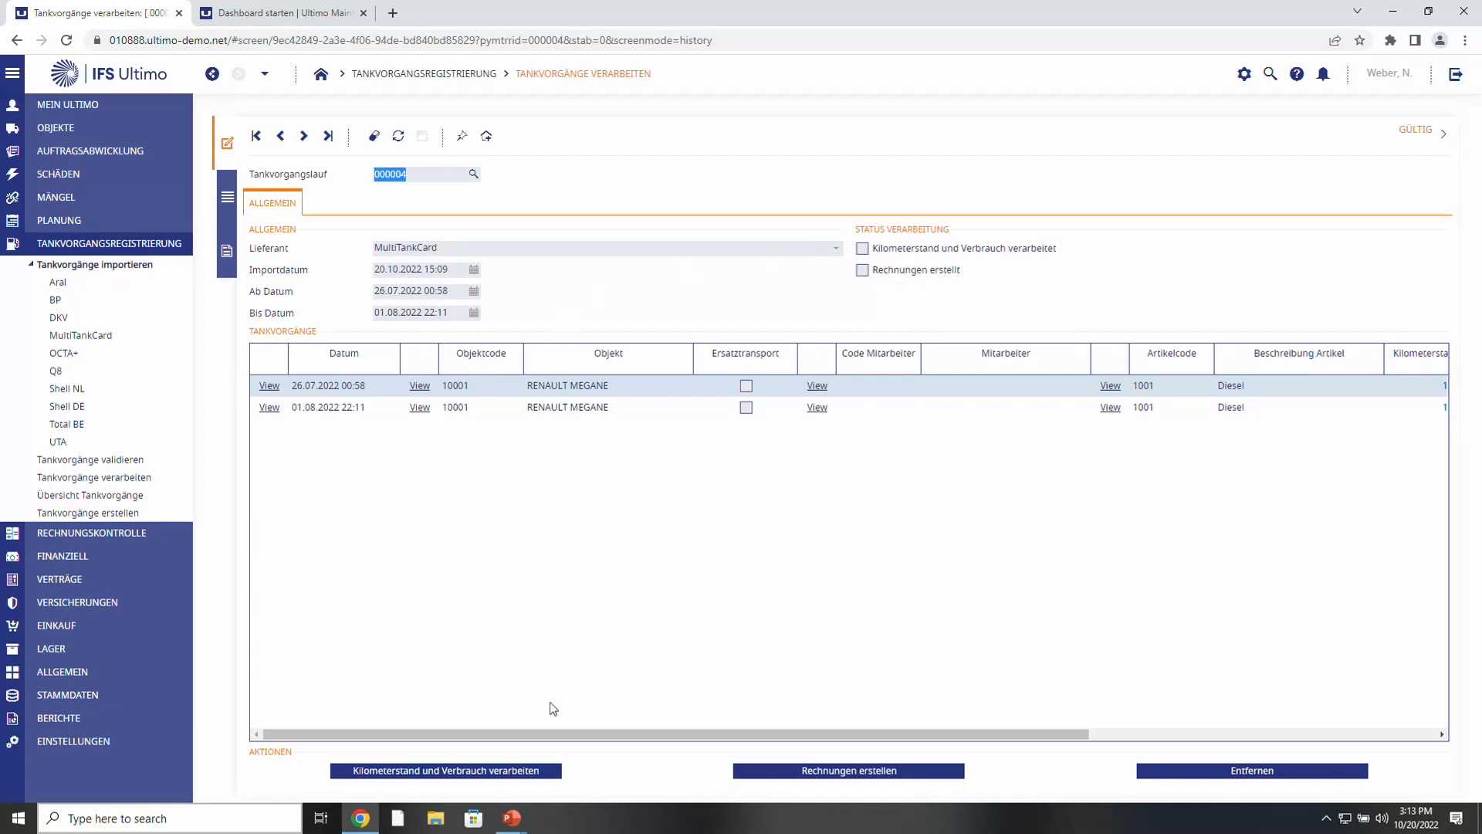
click(514, 775)
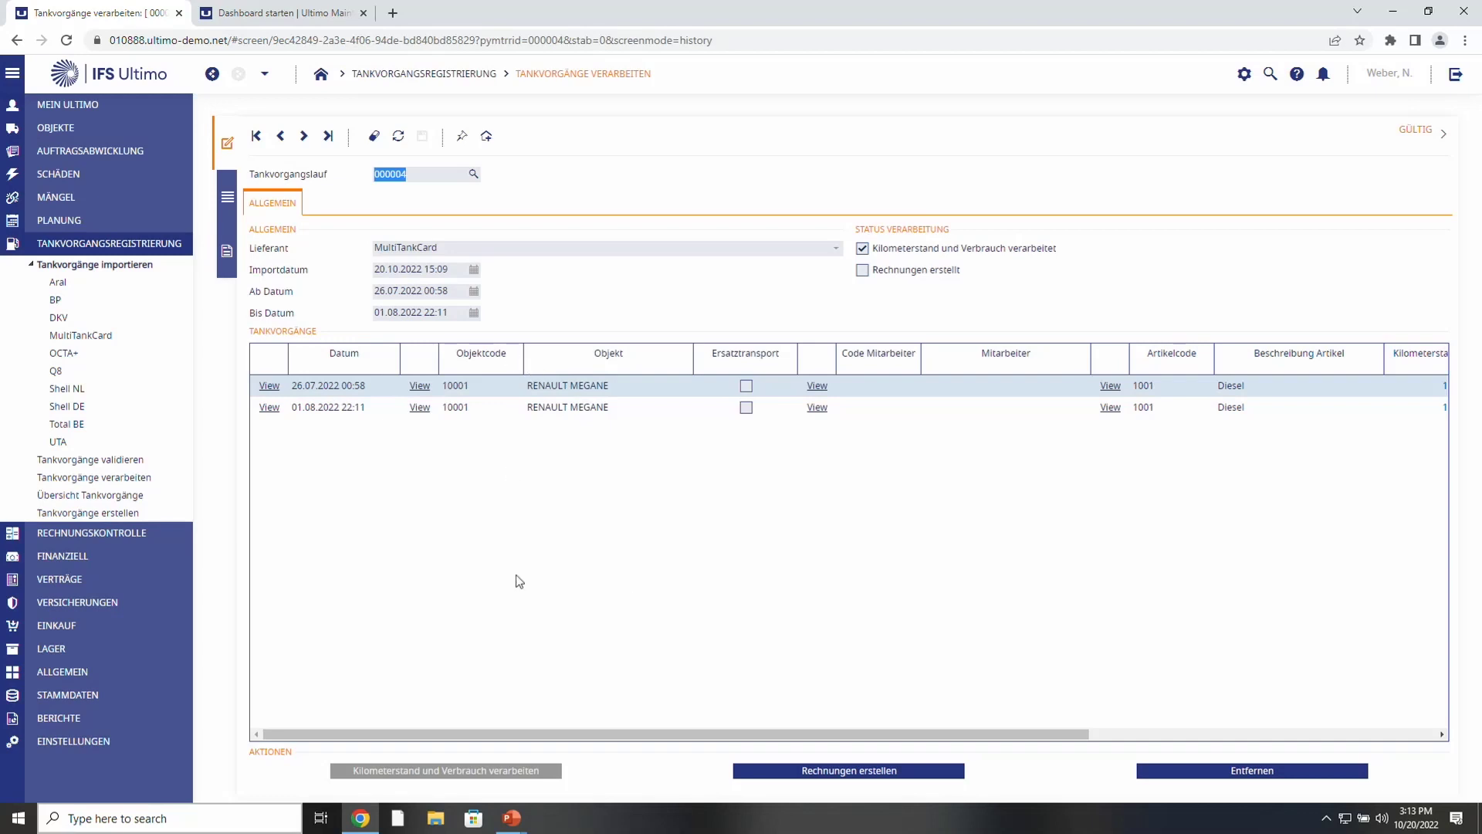
click(848, 770)
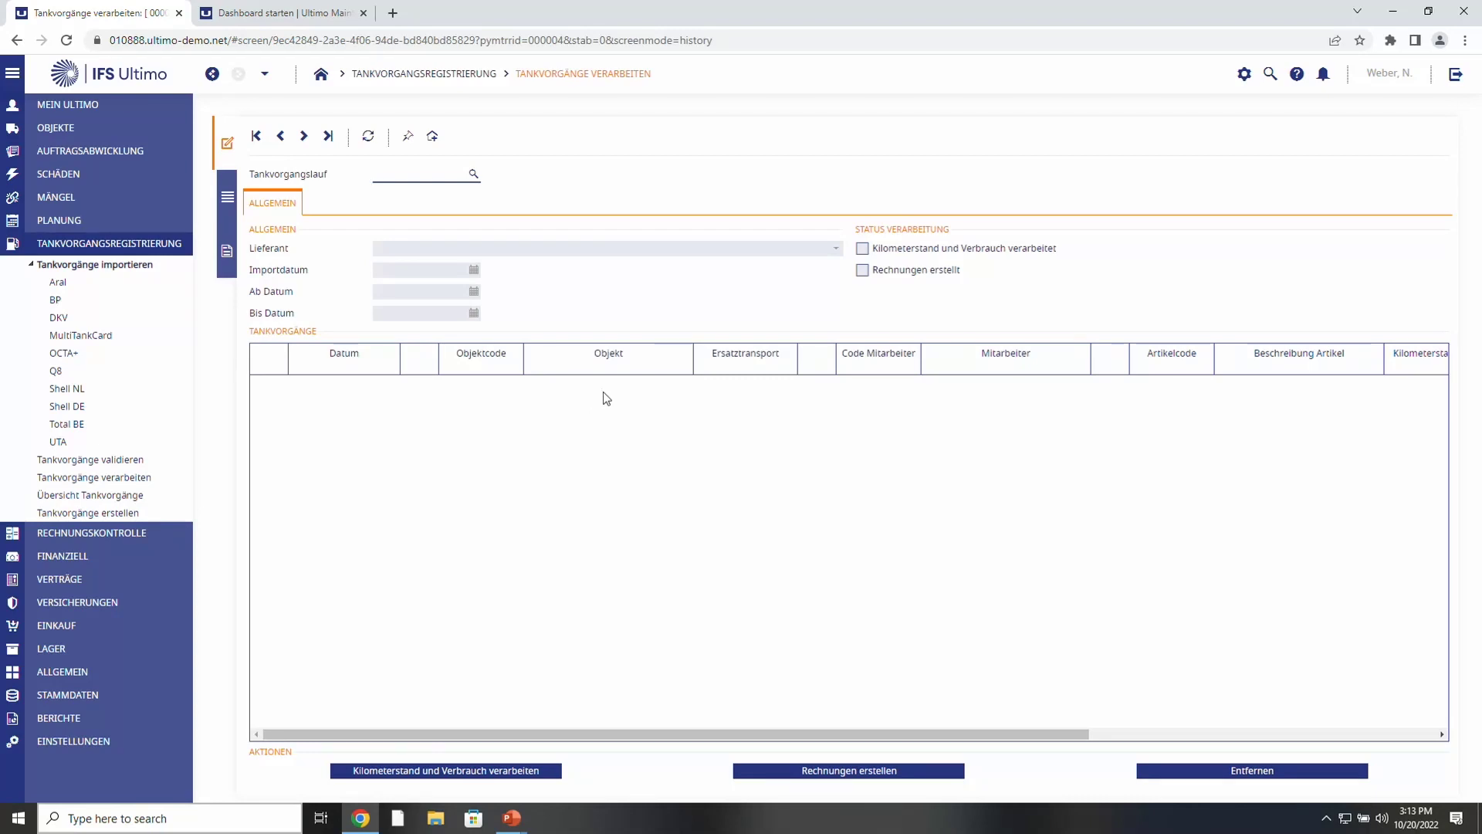
- Open the MultiTankCard run in the Übersicht Tankvorgänge to check its processing status
click(140, 495)
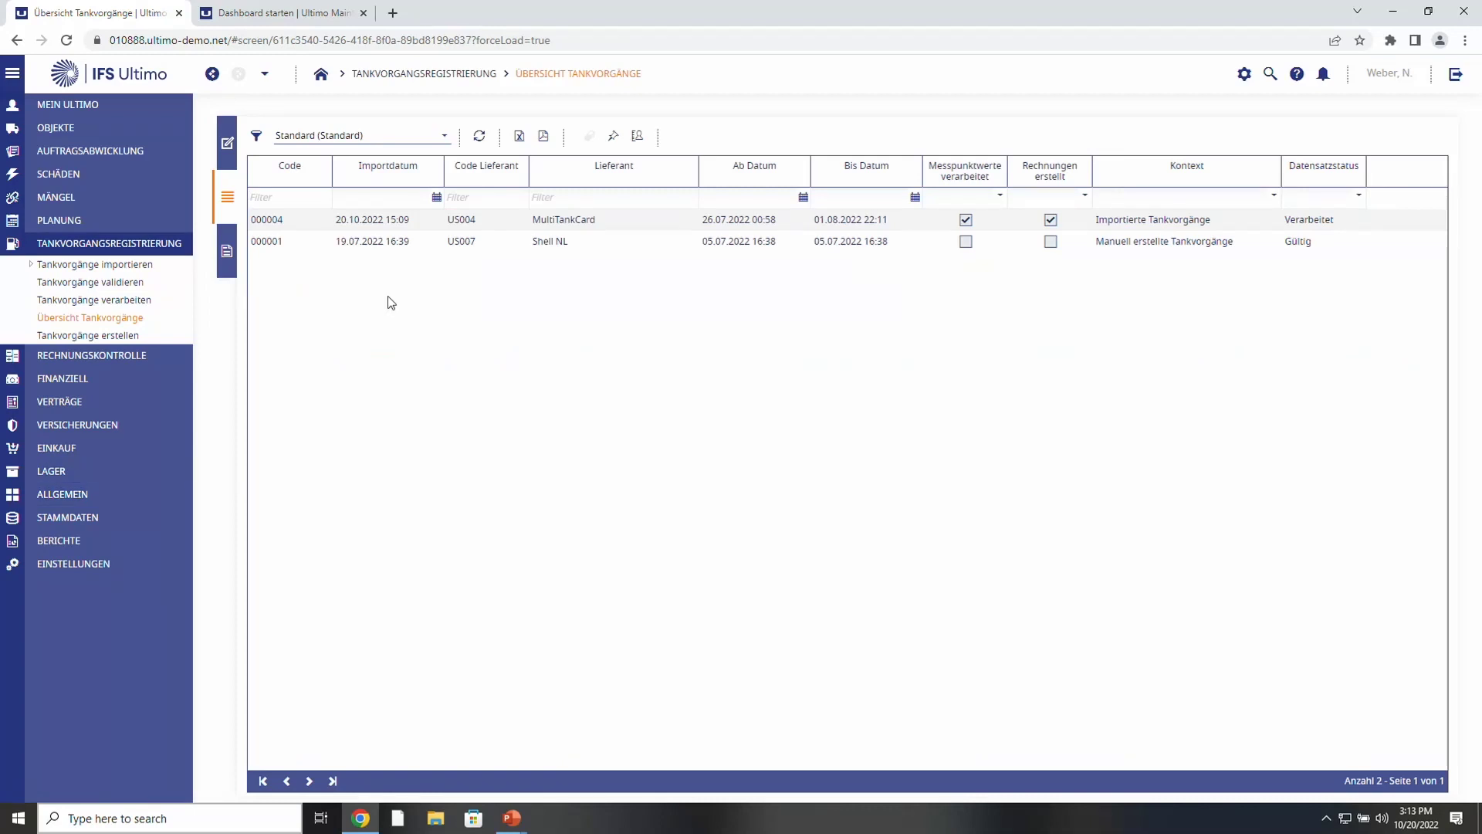
double_click(404, 222)
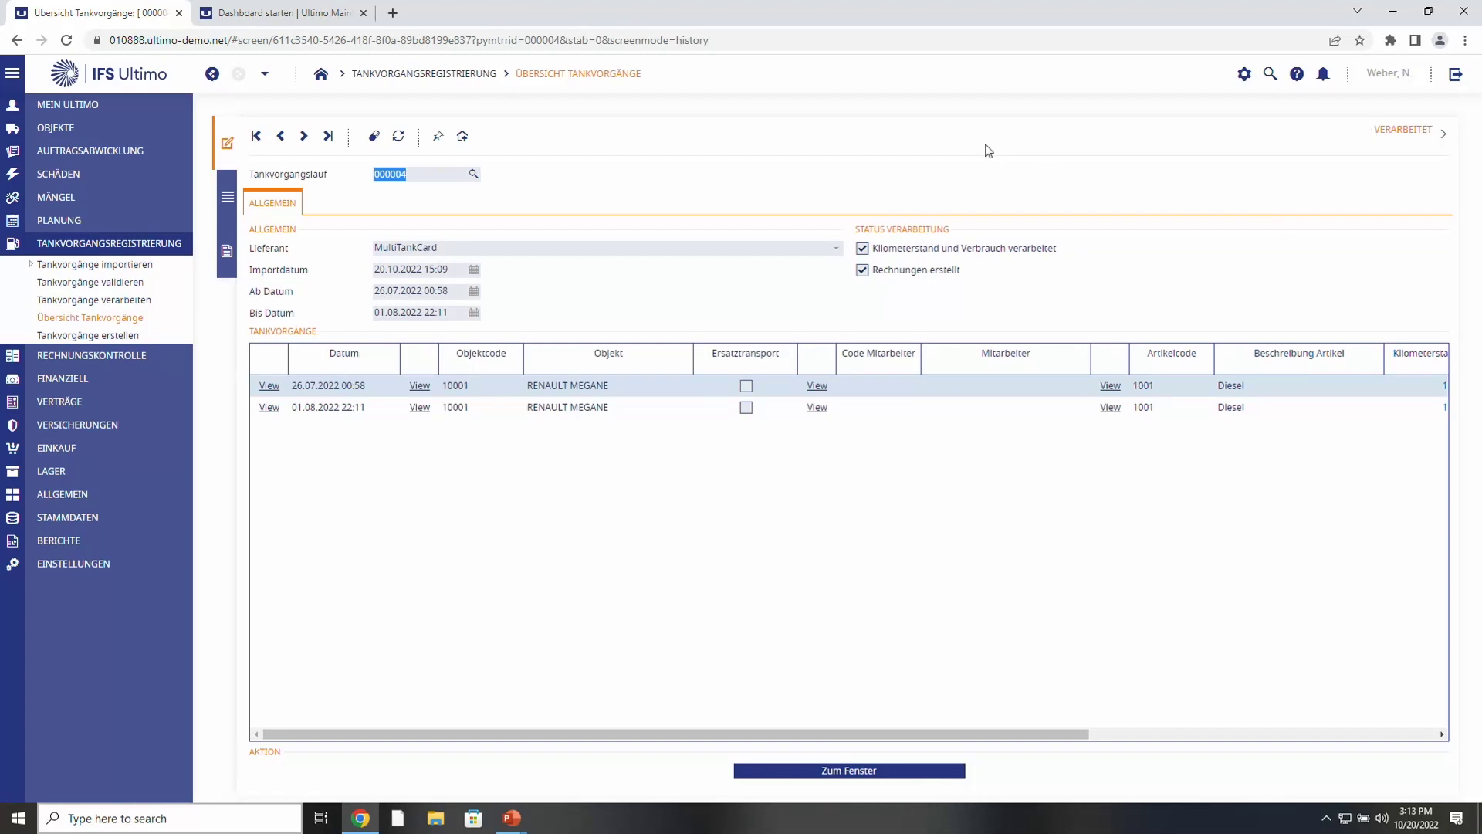
- Open the MultiTankCard fuel invoice from the Rechnungskontrolle list of invoices without a purchase order
click(52, 363)
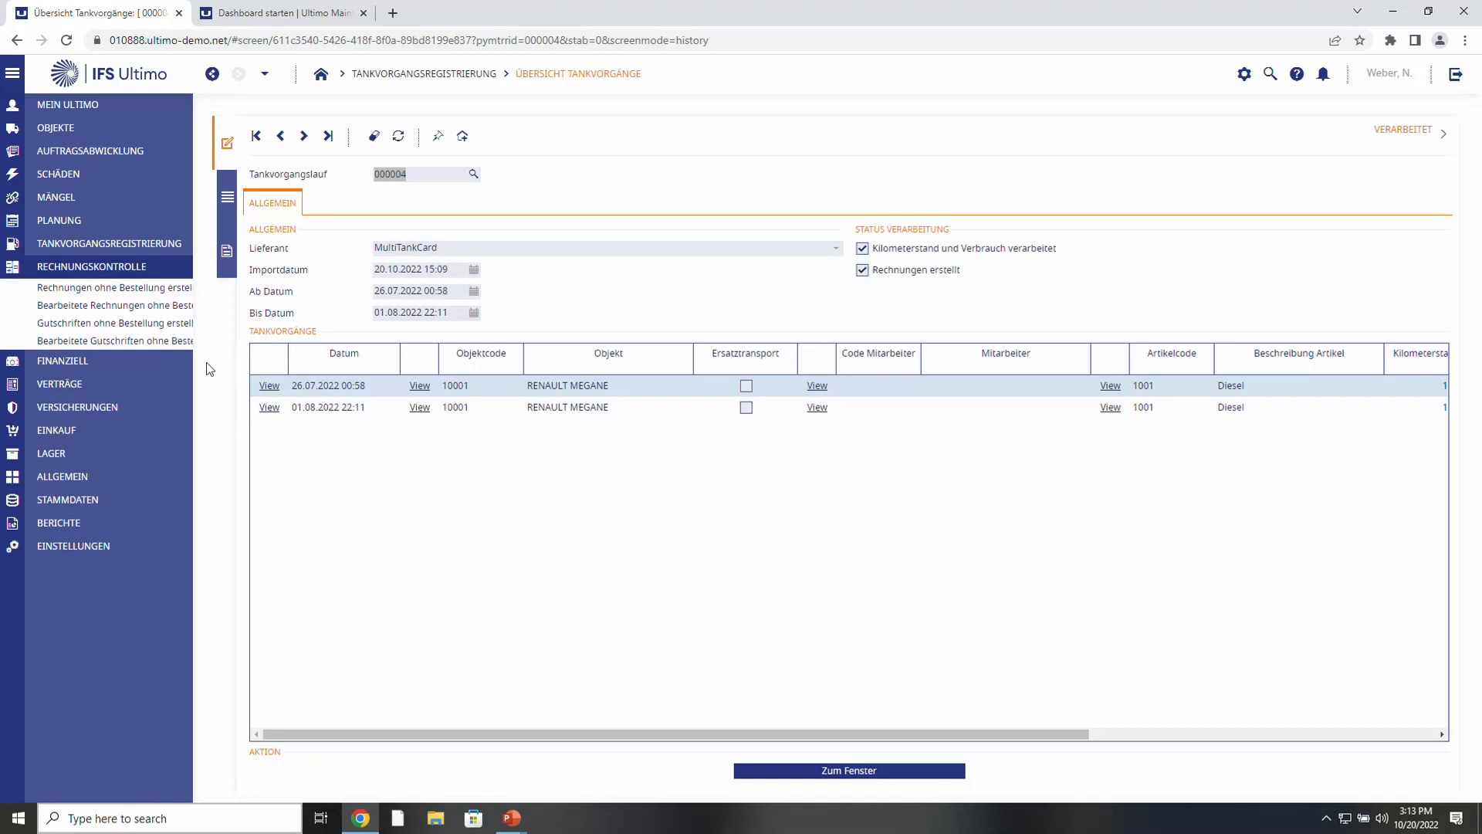
click(91, 290)
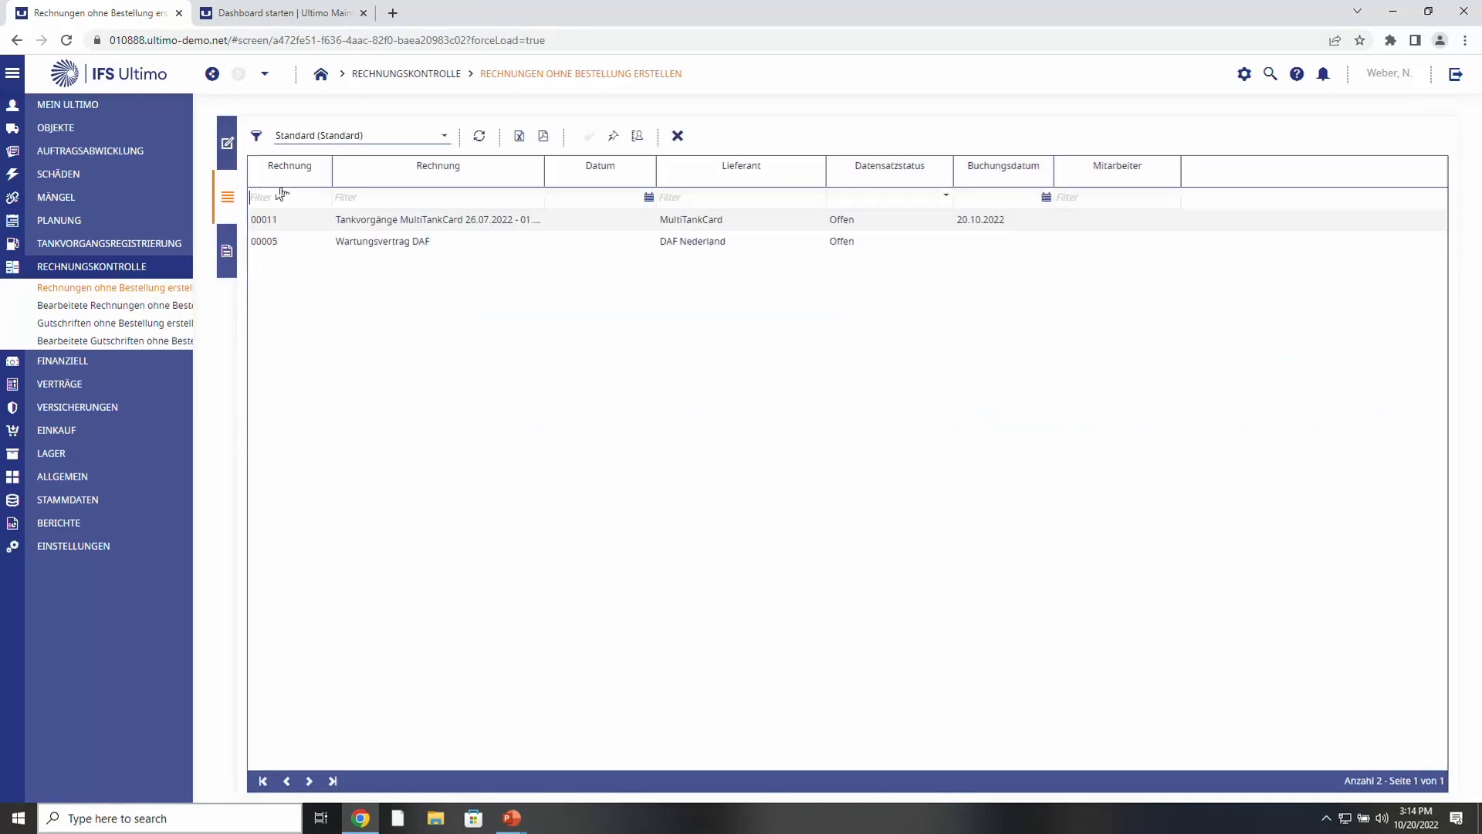
double_click(405, 221)
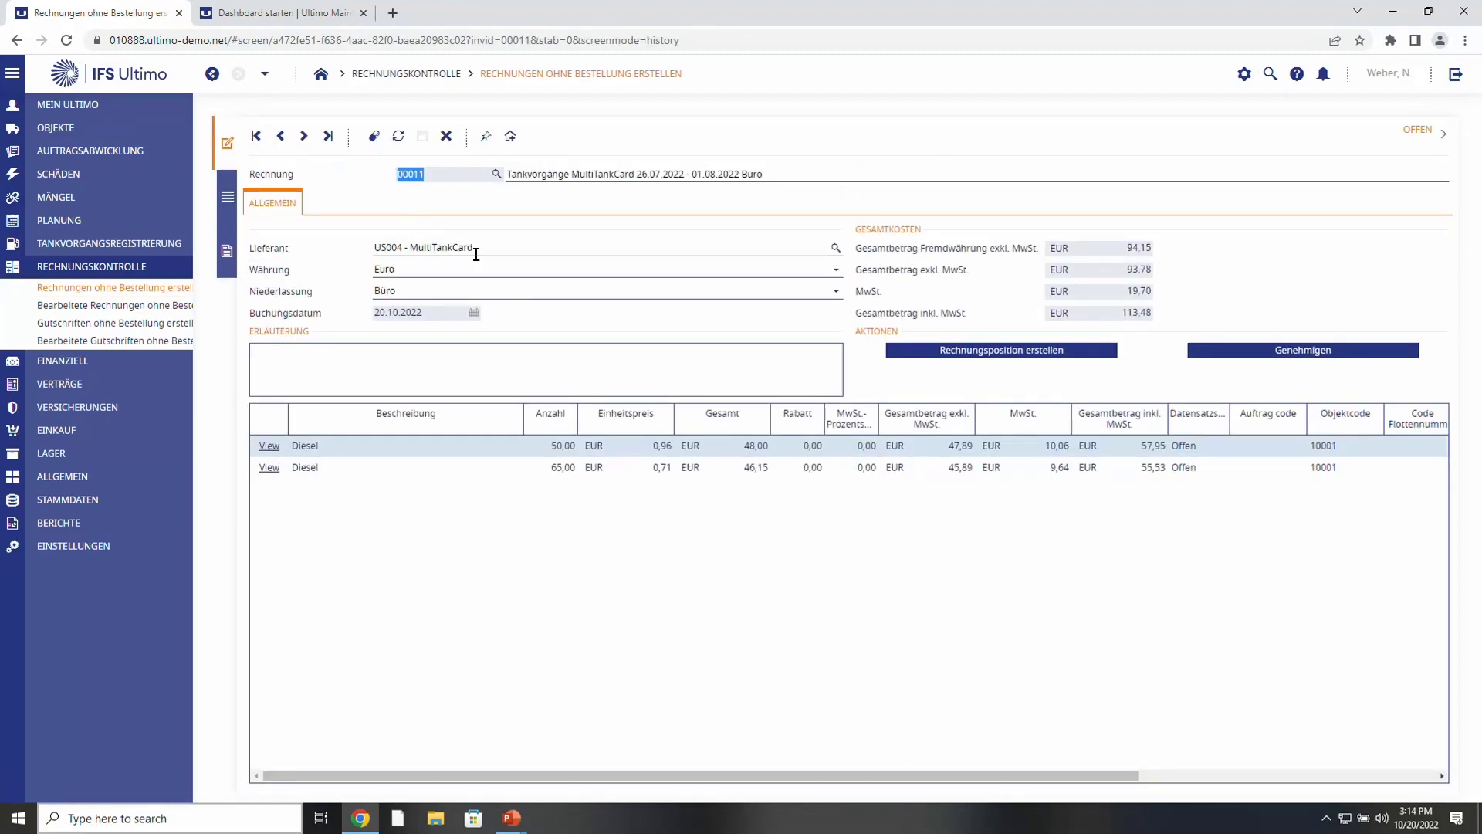
- Compare the Büro branch in the invoice's description with its Niederlassung field, and approve the invoice
click(762, 171)
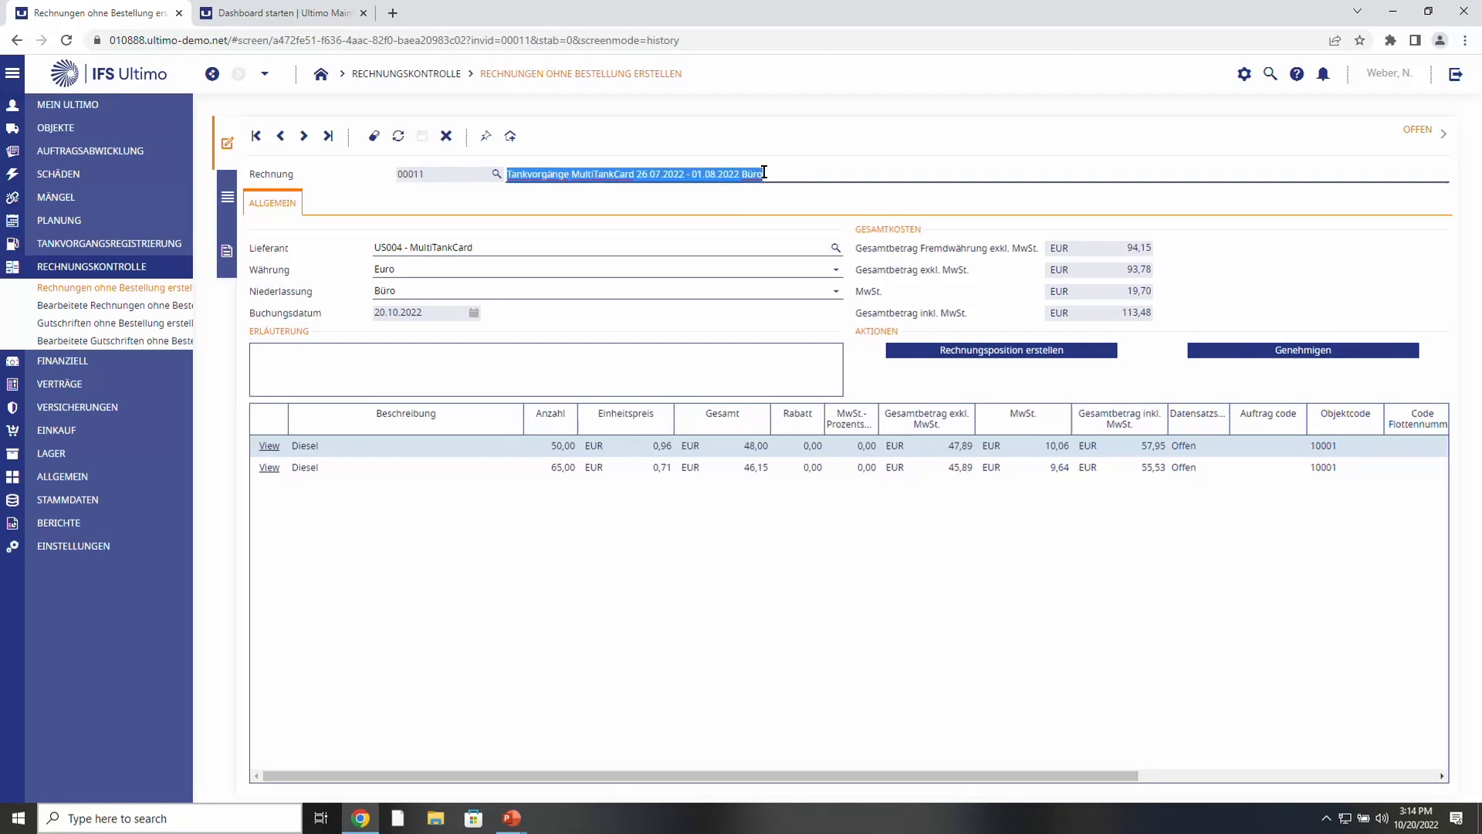
click(764, 171)
key(shift+Left)
key(shift+Left)
key(shift+Left)
key(shift+Left)
key(ctrl+c)
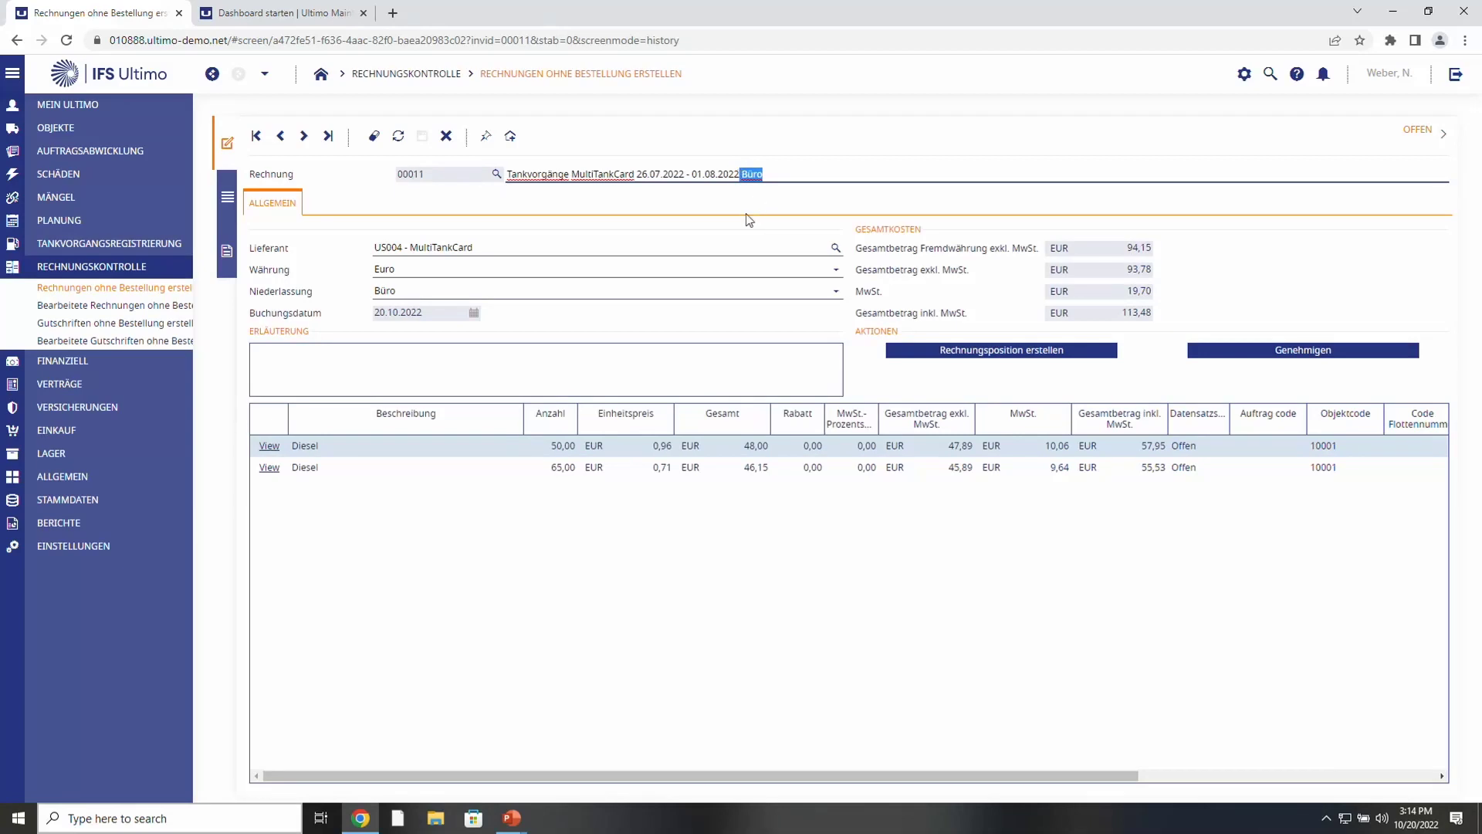
double_click(430, 291)
key(ctrl+v)
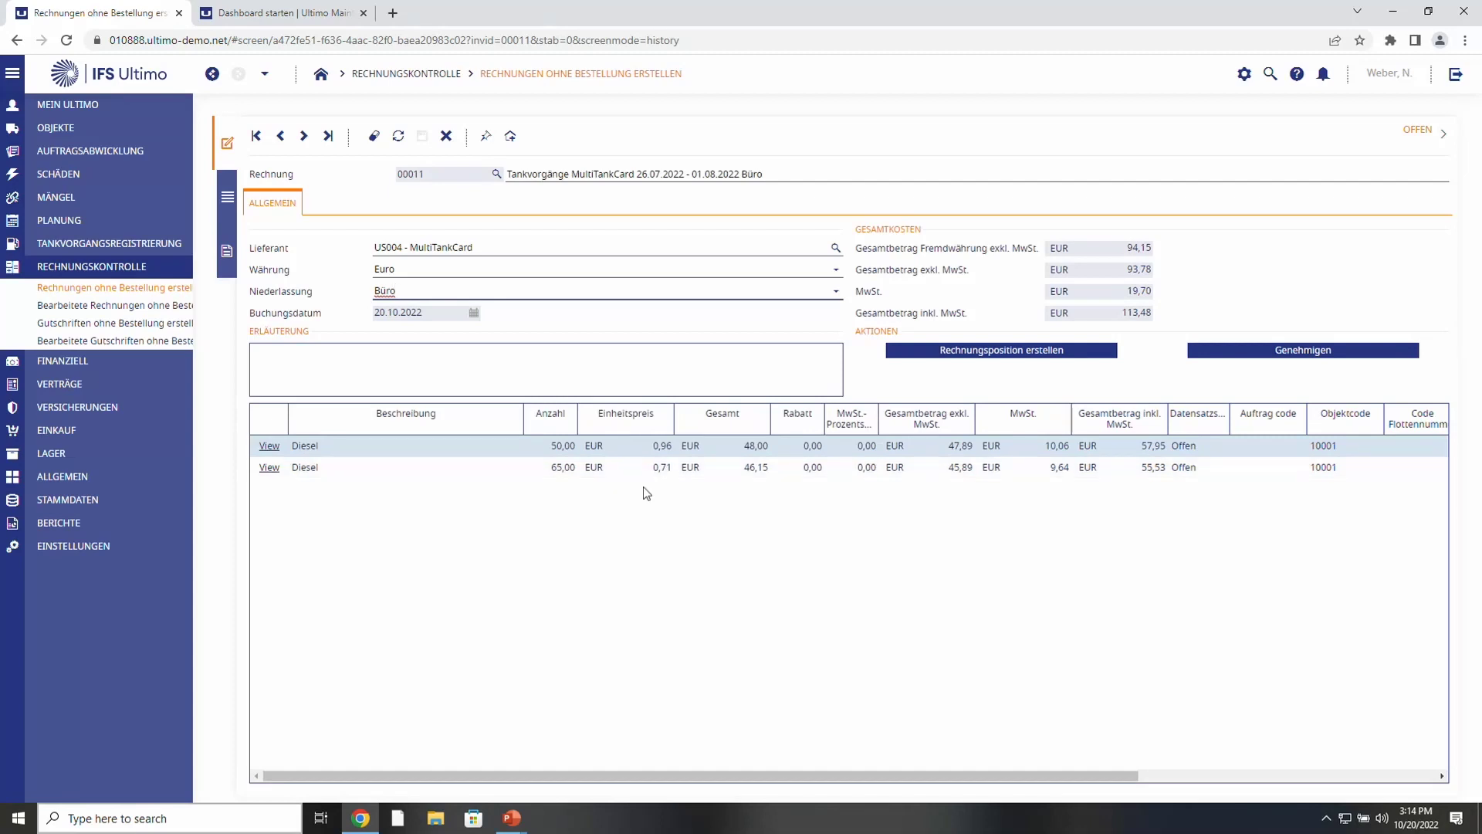
click(1290, 352)
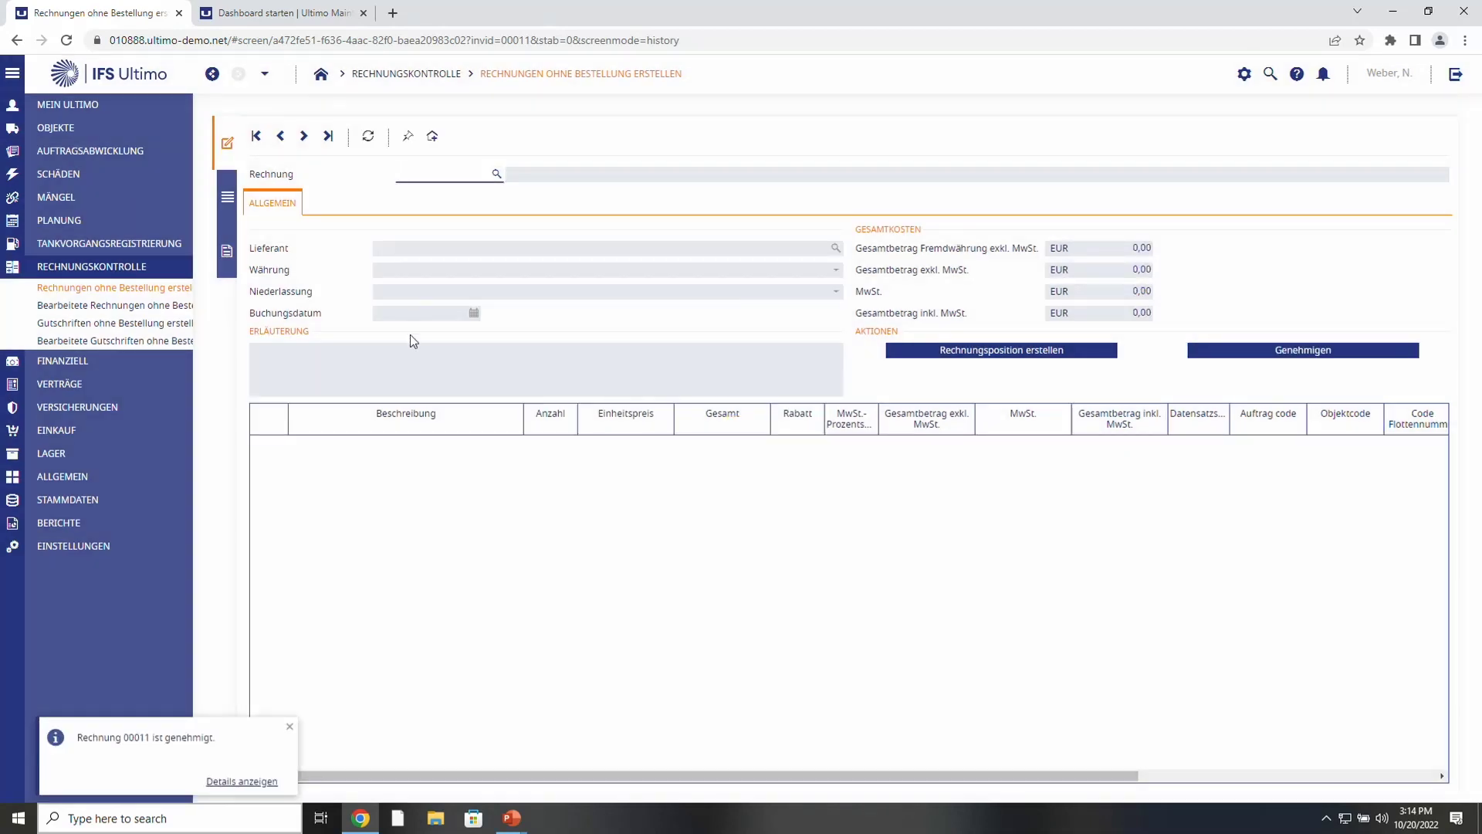
- Open the RENAULT MEGANE record from the list of Objekte
click(86, 129)
click(85, 147)
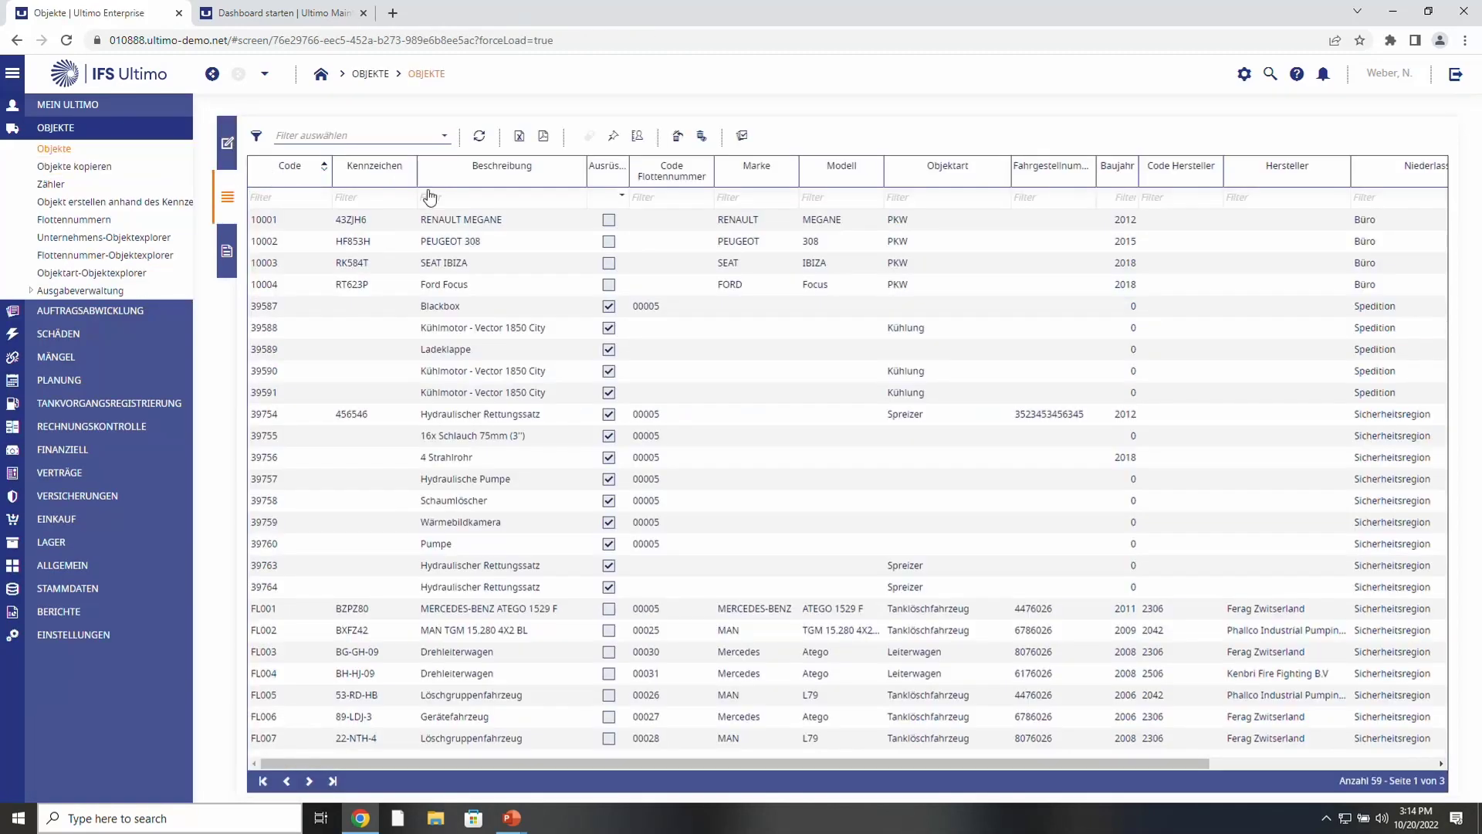
double_click(467, 221)
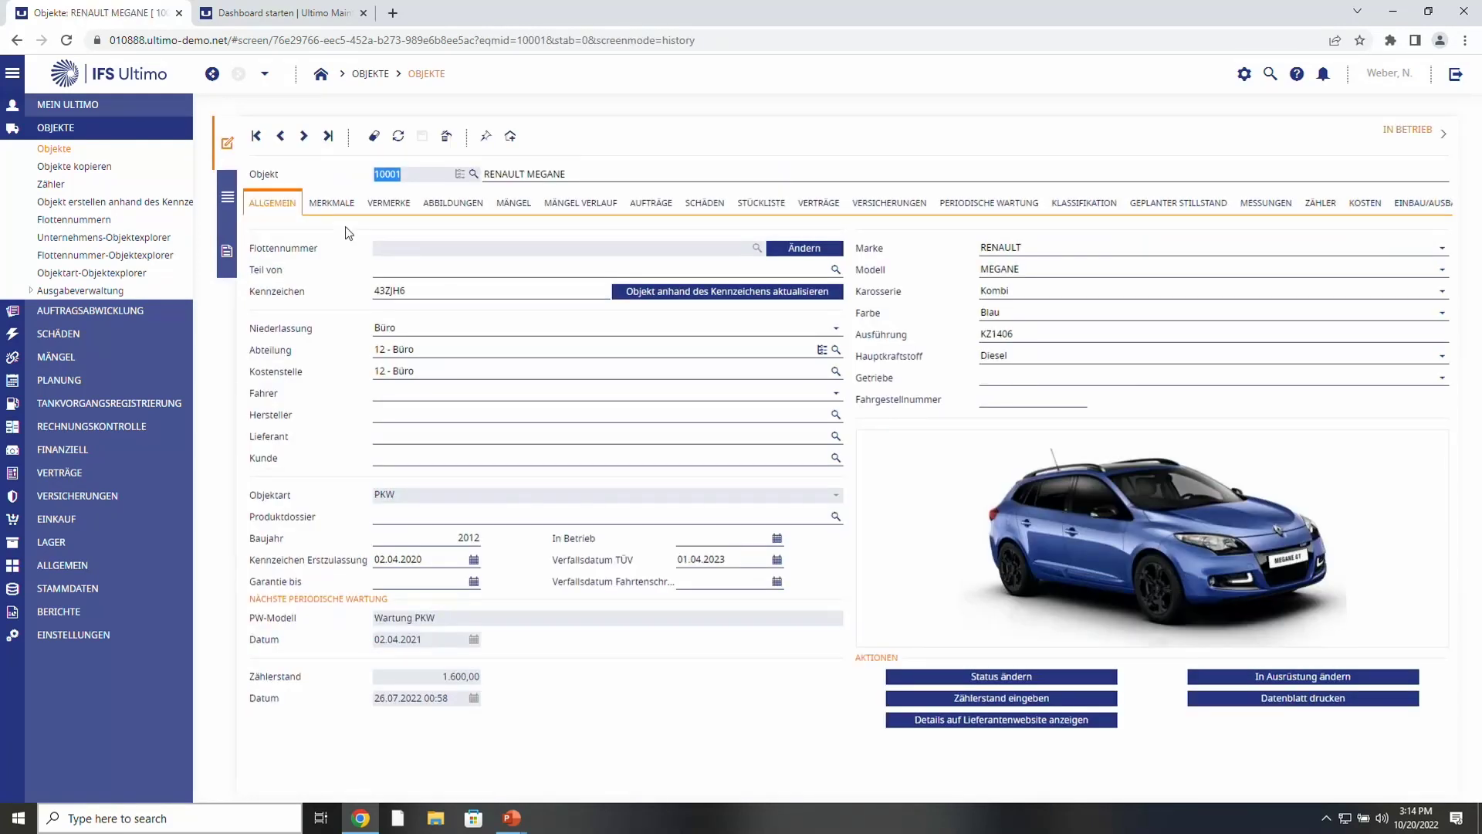
- Check the RENAULT MEGANE's Tankinhalt among its Merkmale, and view the object's Kosten
click(343, 208)
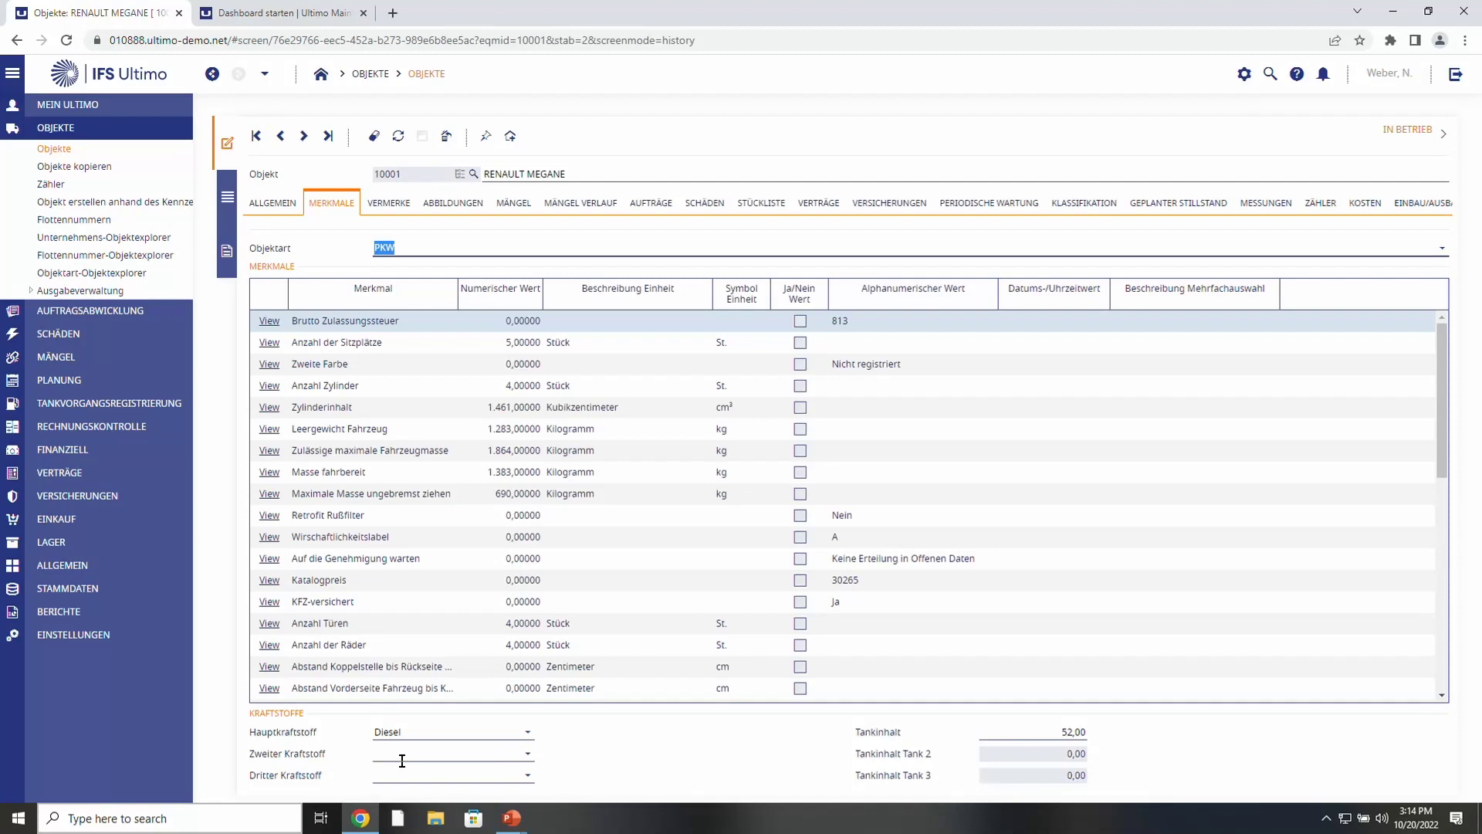
click(1022, 732)
click(1022, 732)
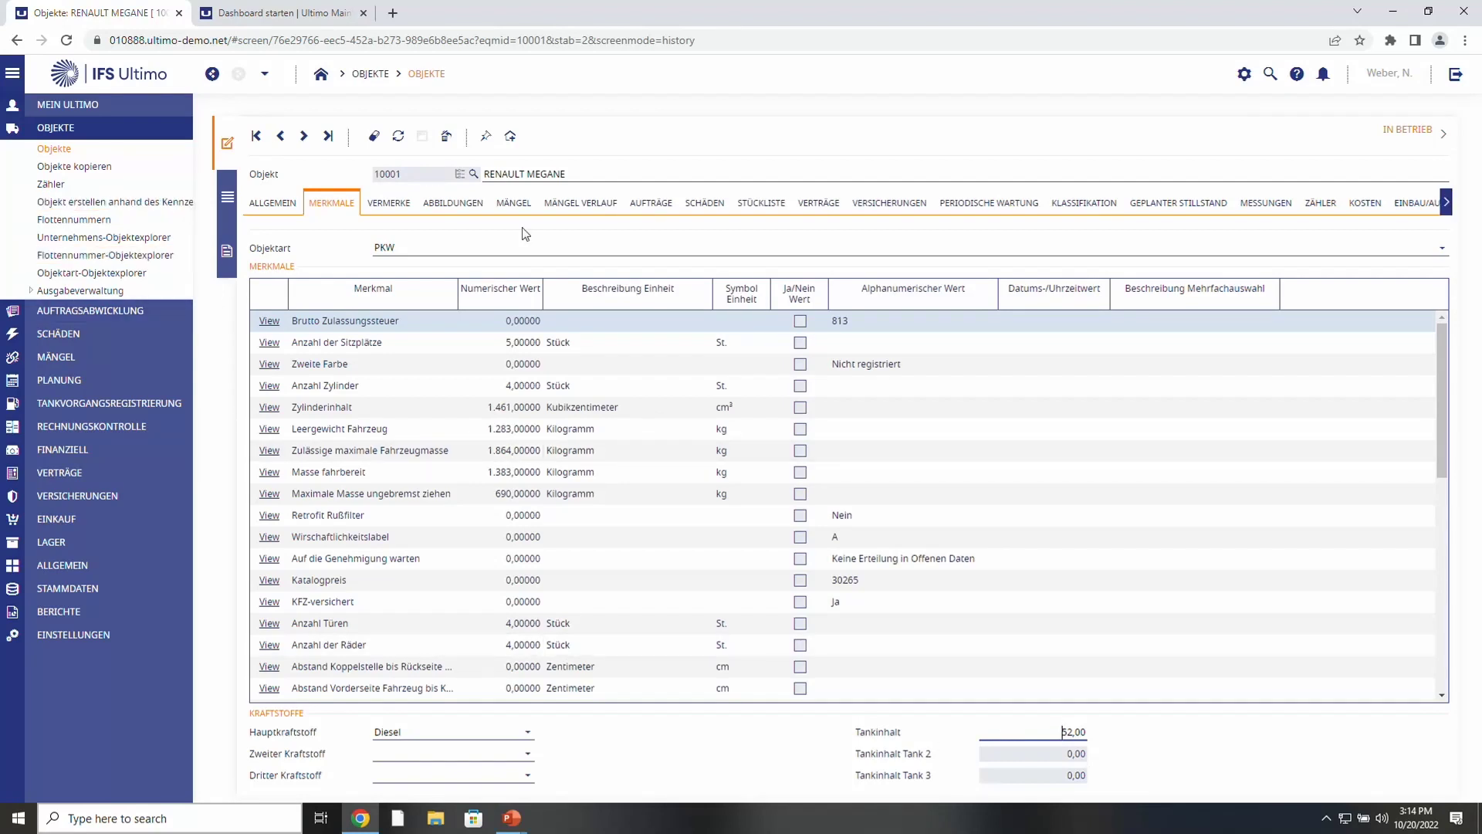
click(1378, 215)
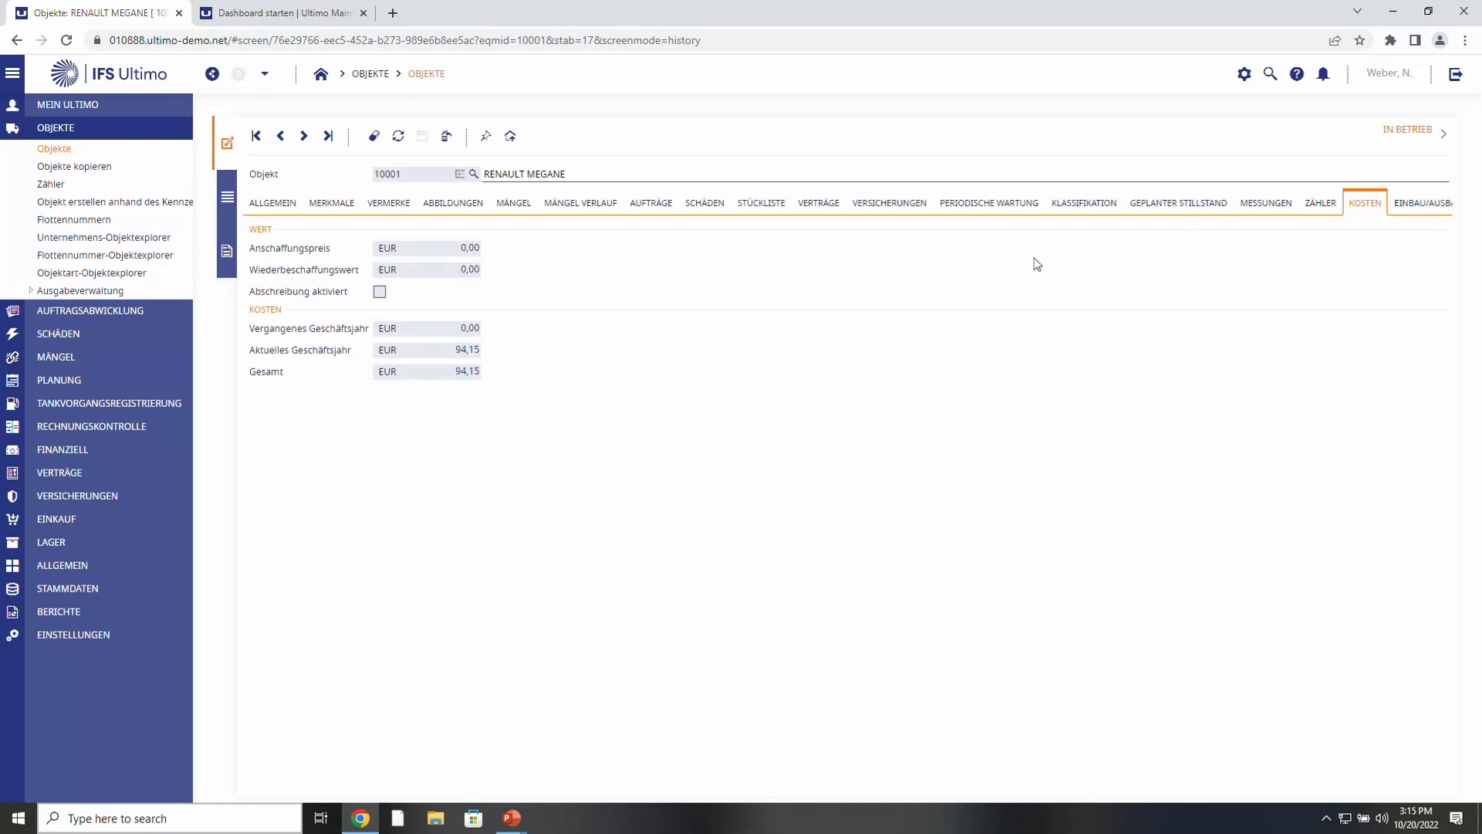
- View the RENAULT MEGANE's Messungen and select the DIESEL measuring point to check its processed readings
click(1270, 212)
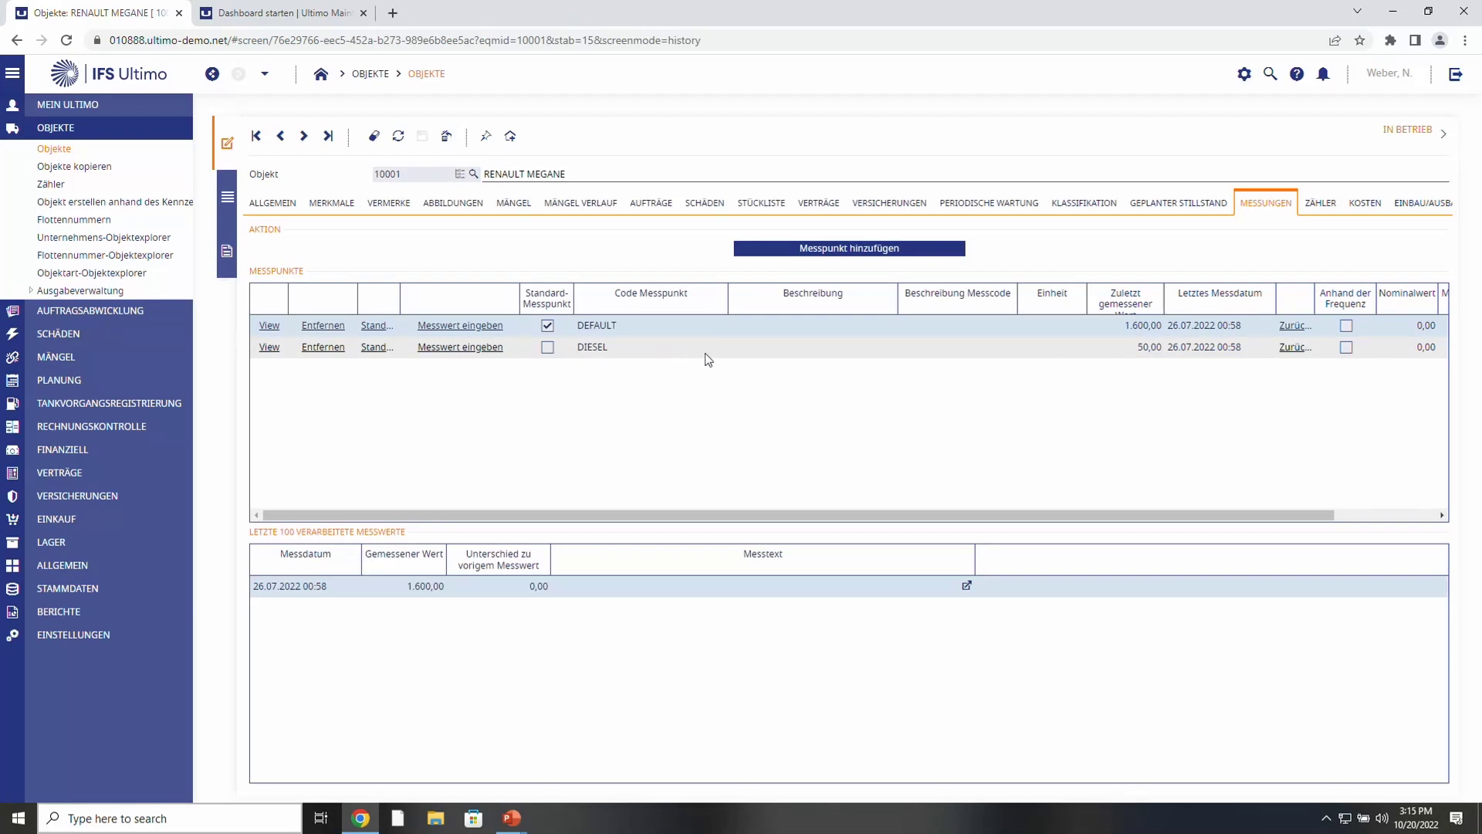
click(626, 348)
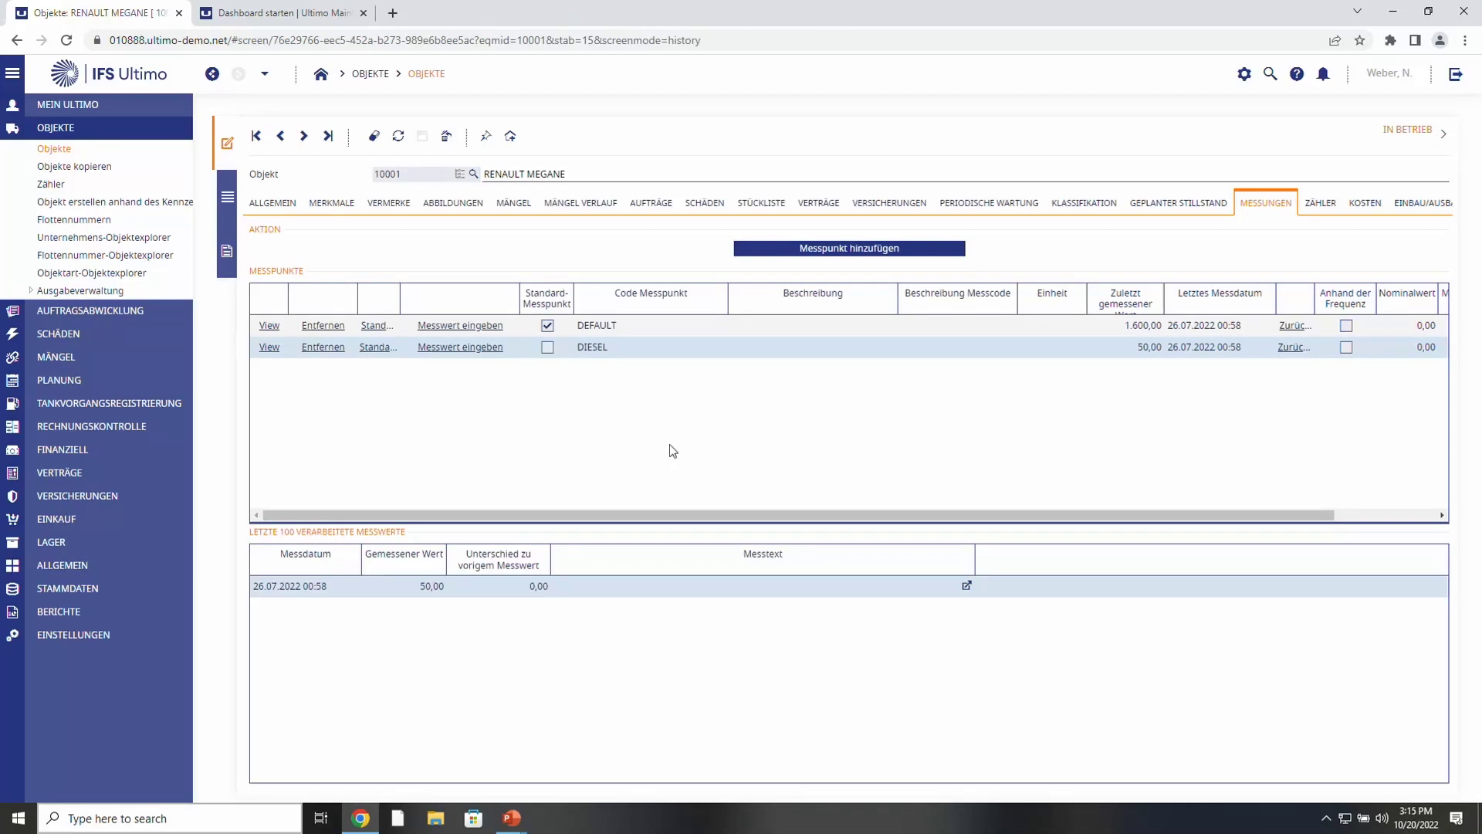
- Switch to the vibber_webinar_DE presentation in PowerPoint, resume its slide show, and advance from Tankvorgangsregistrierung to the Ergebnisse slide
key(super+Tab)
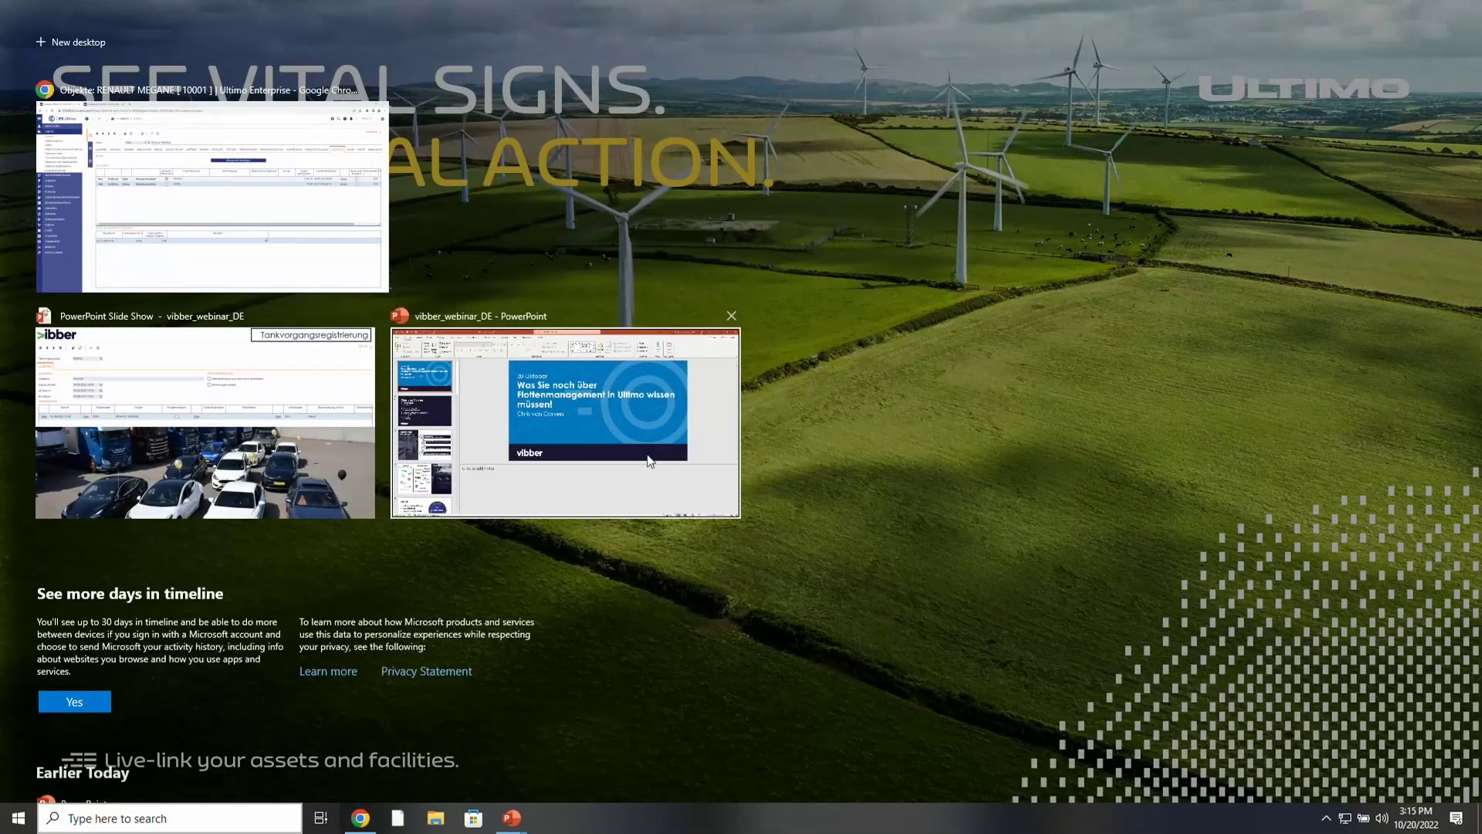
click(649, 460)
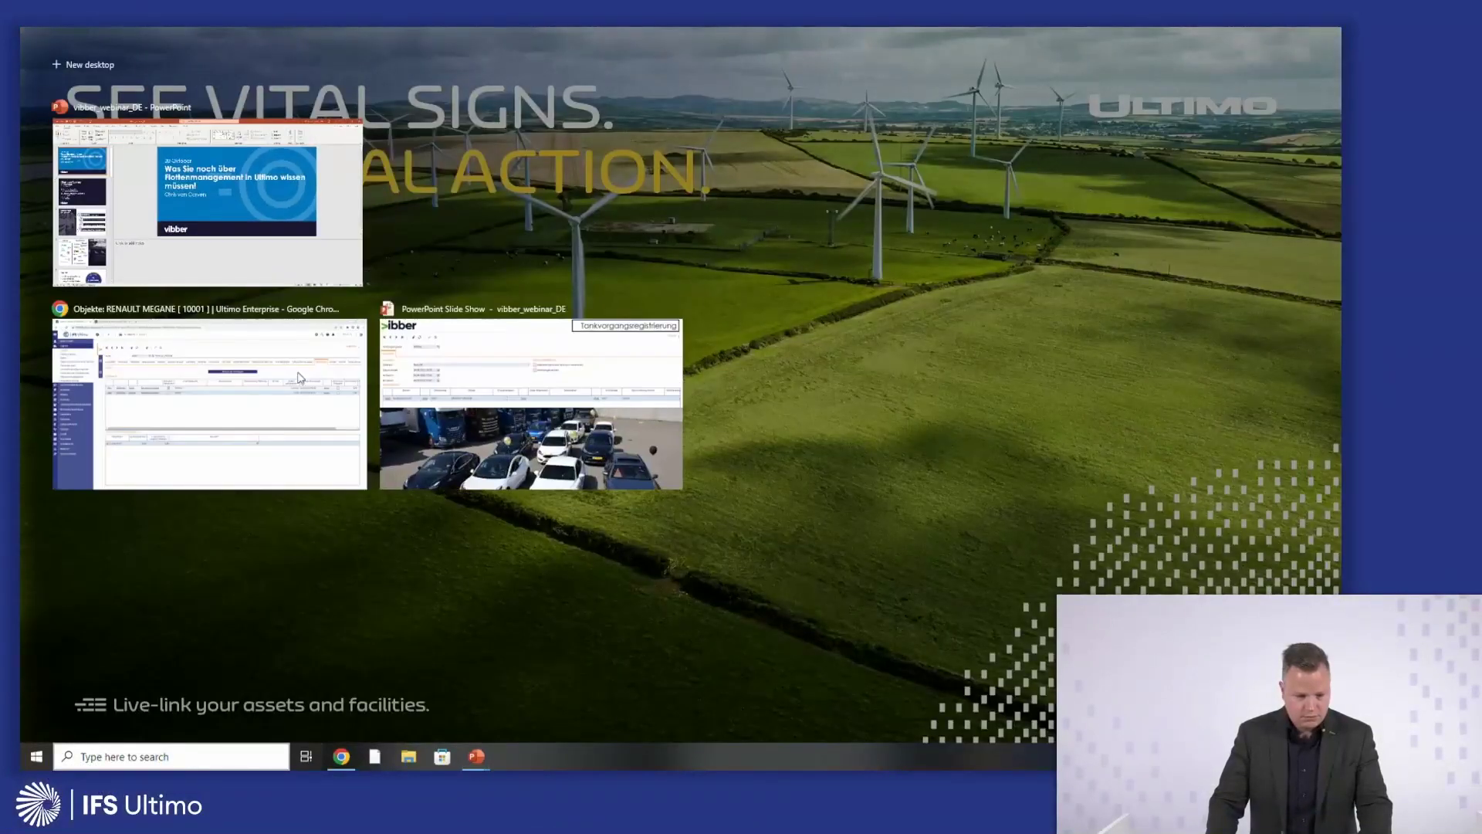
click(278, 217)
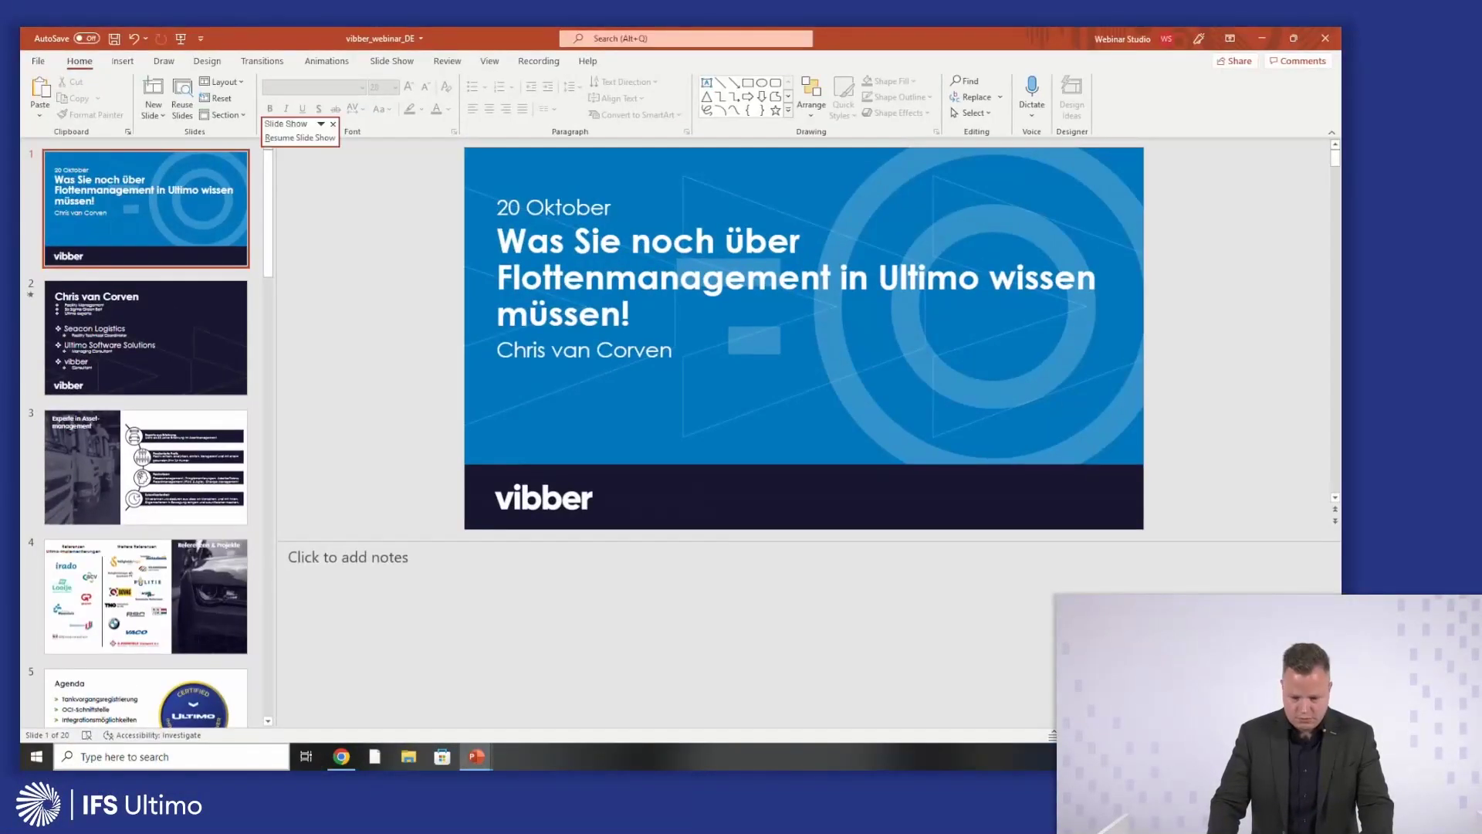
click(300, 138)
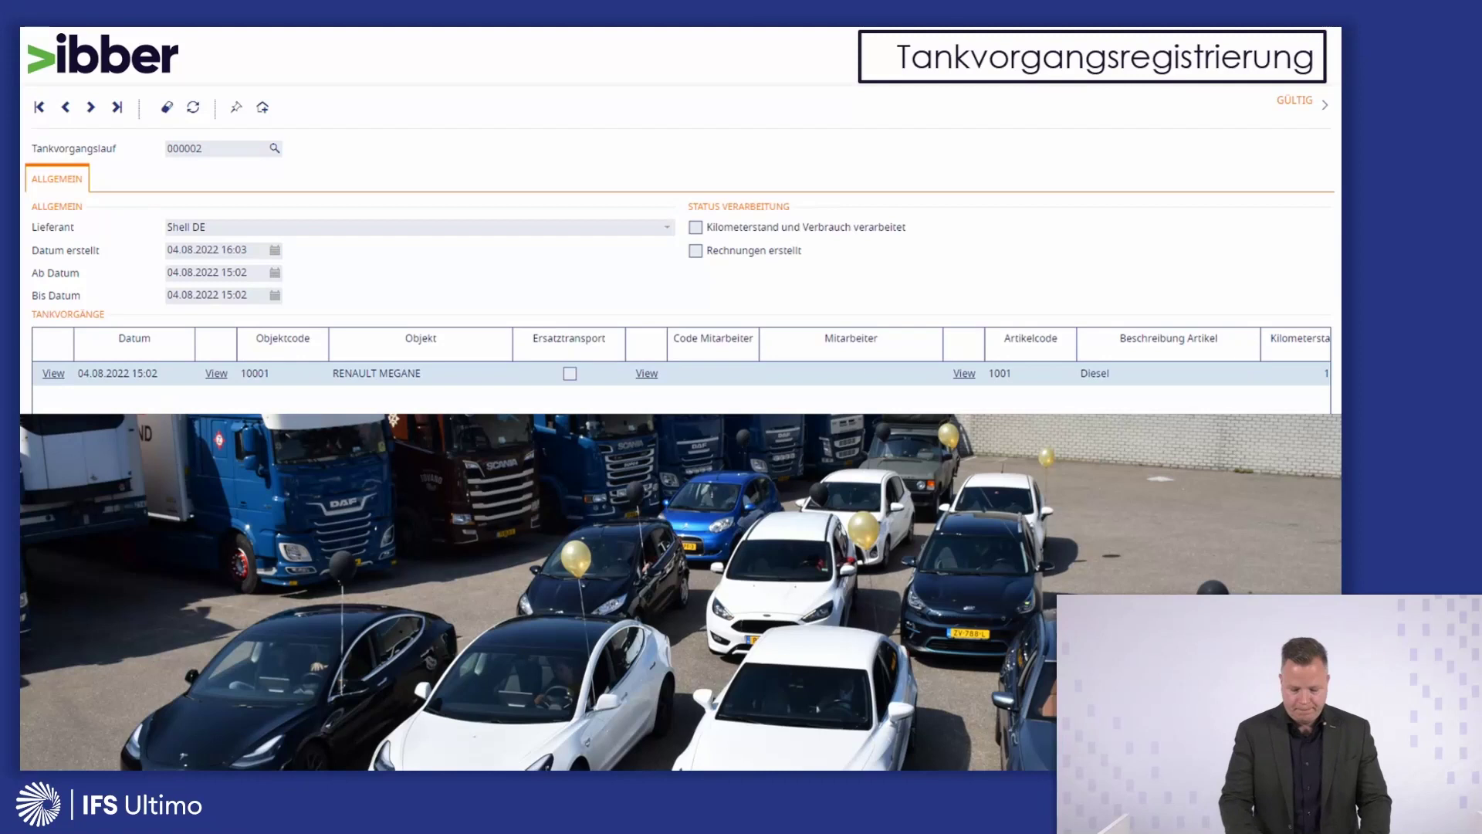
key(Right)
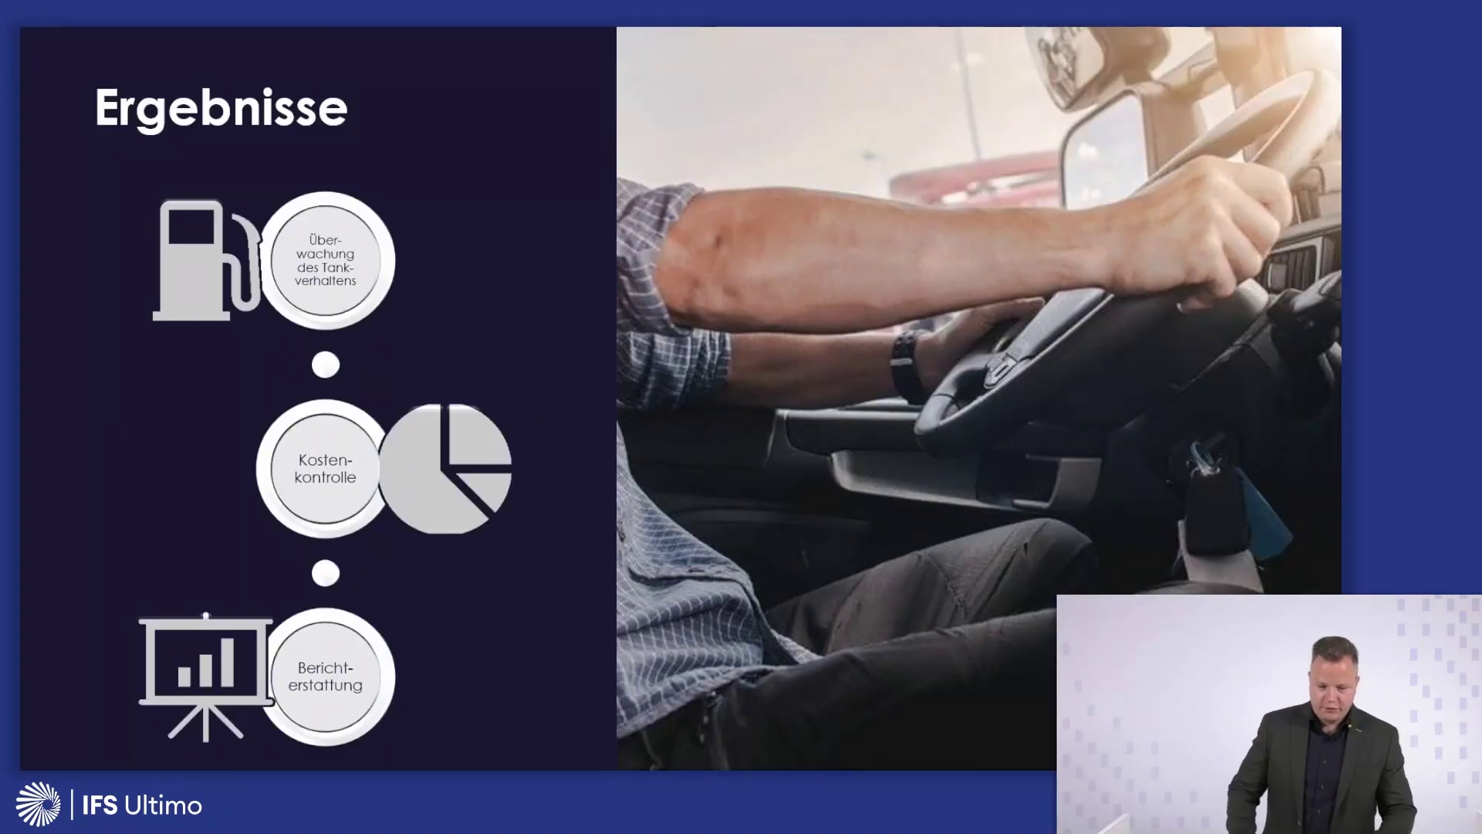
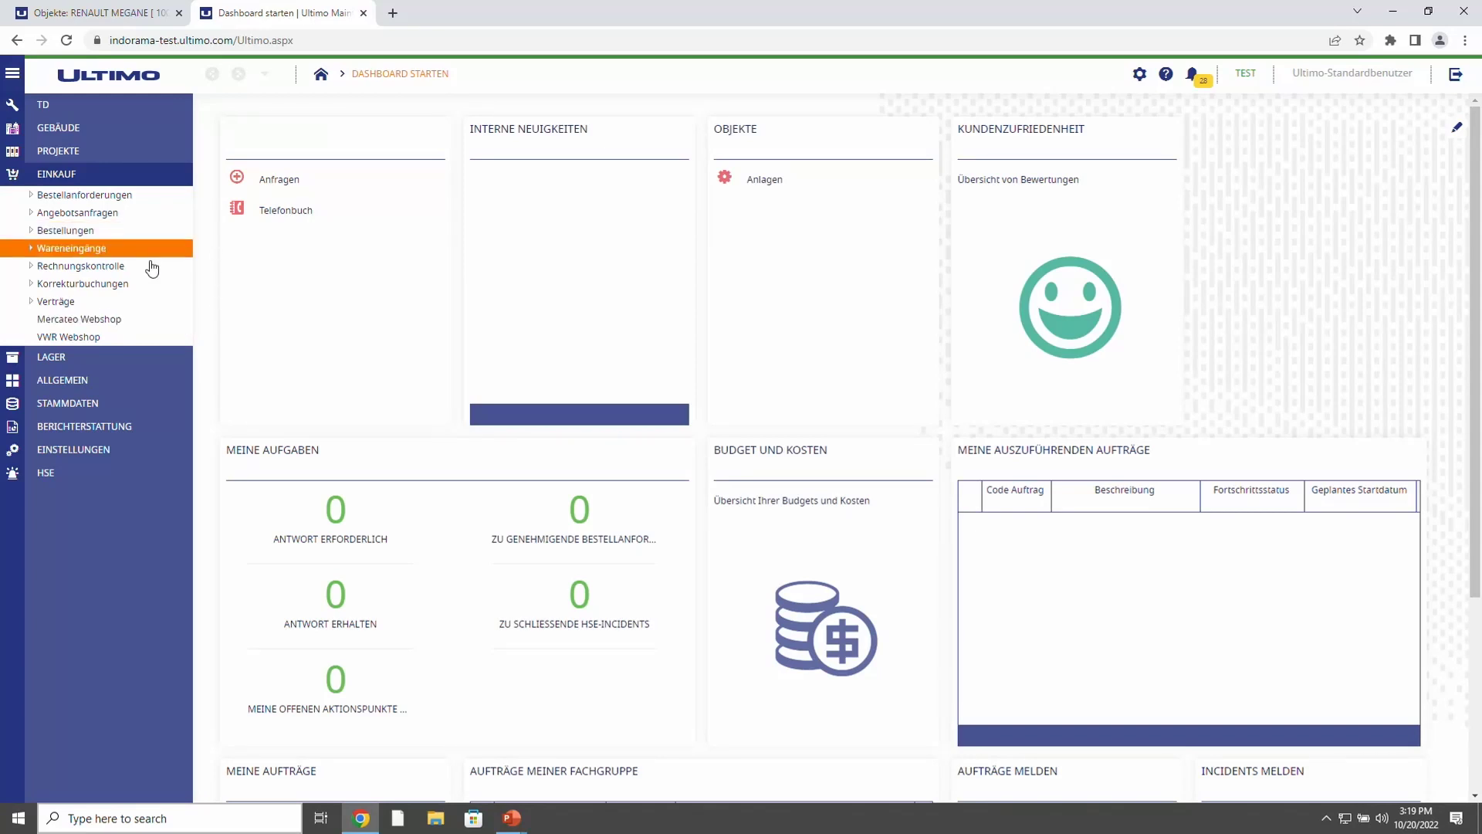
- Open the Mercateo Webshop from the Ultimo purchasing section and accept all of its cookies
click(91, 322)
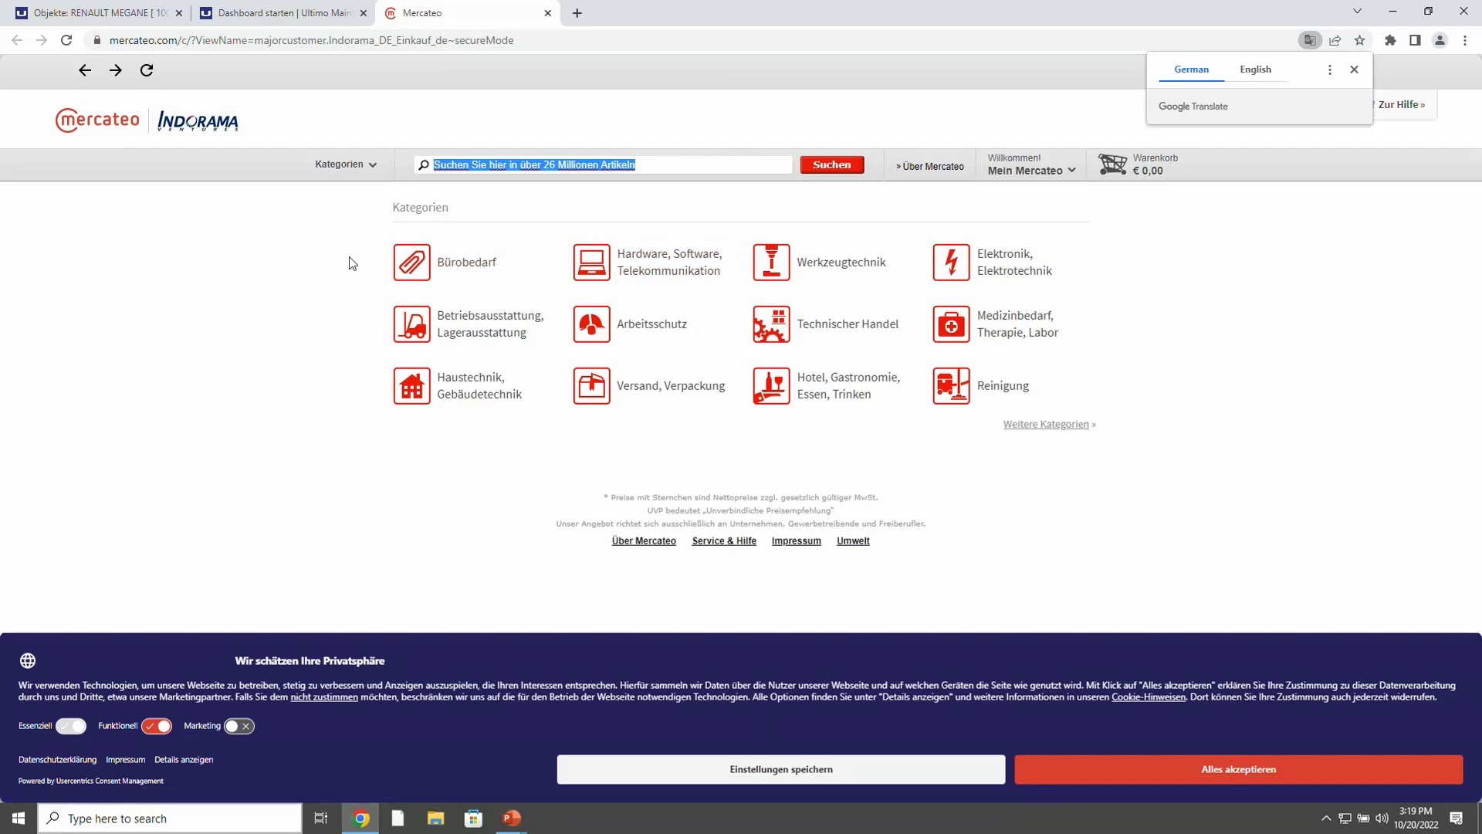
click(1126, 772)
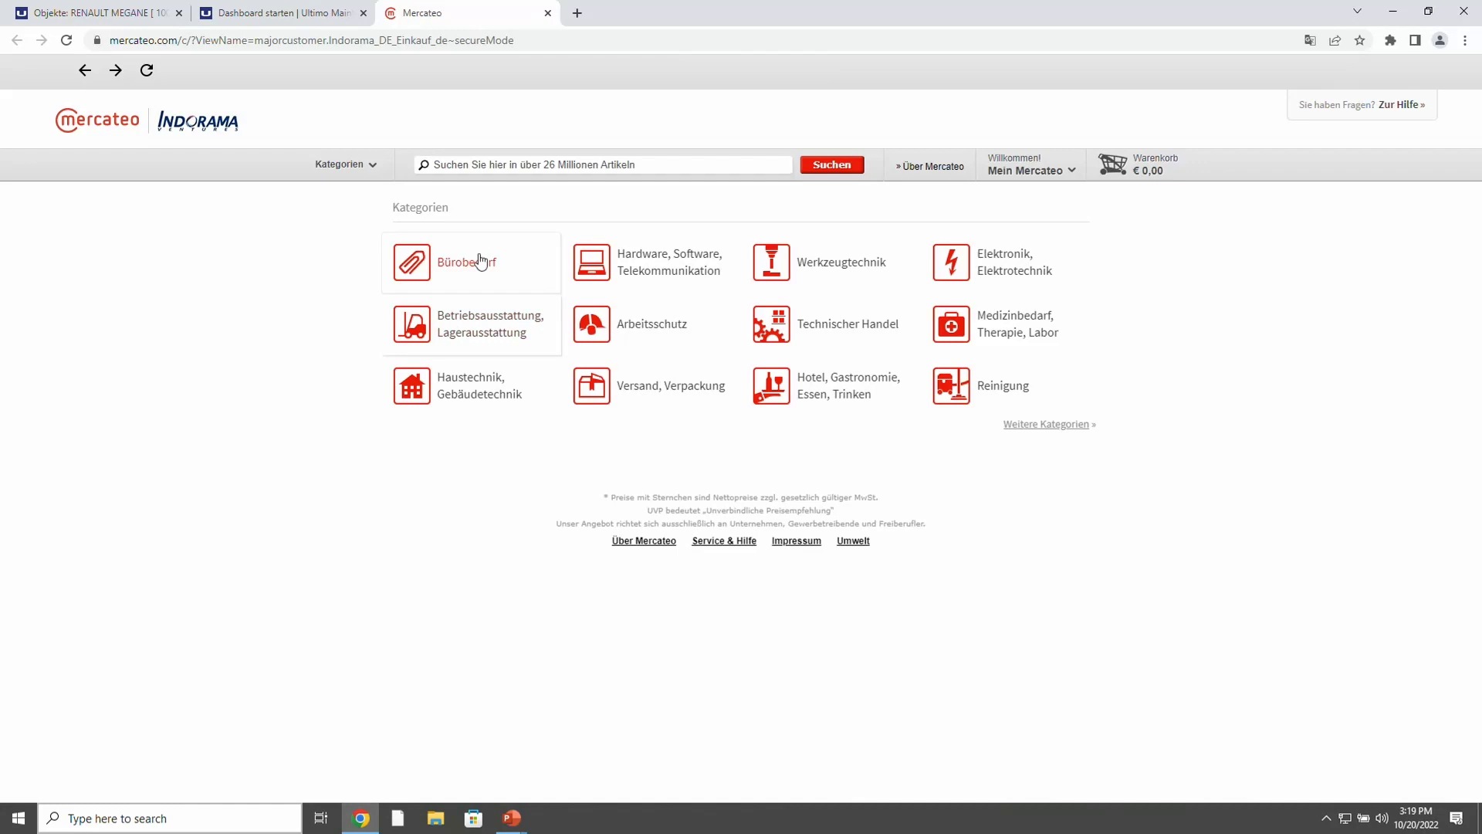
- Find Kopierpapier under Bürobedarf and add one pack of Navigator Universal Druckerpapier A4 to the Warenkorb
mouse_move(447, 268)
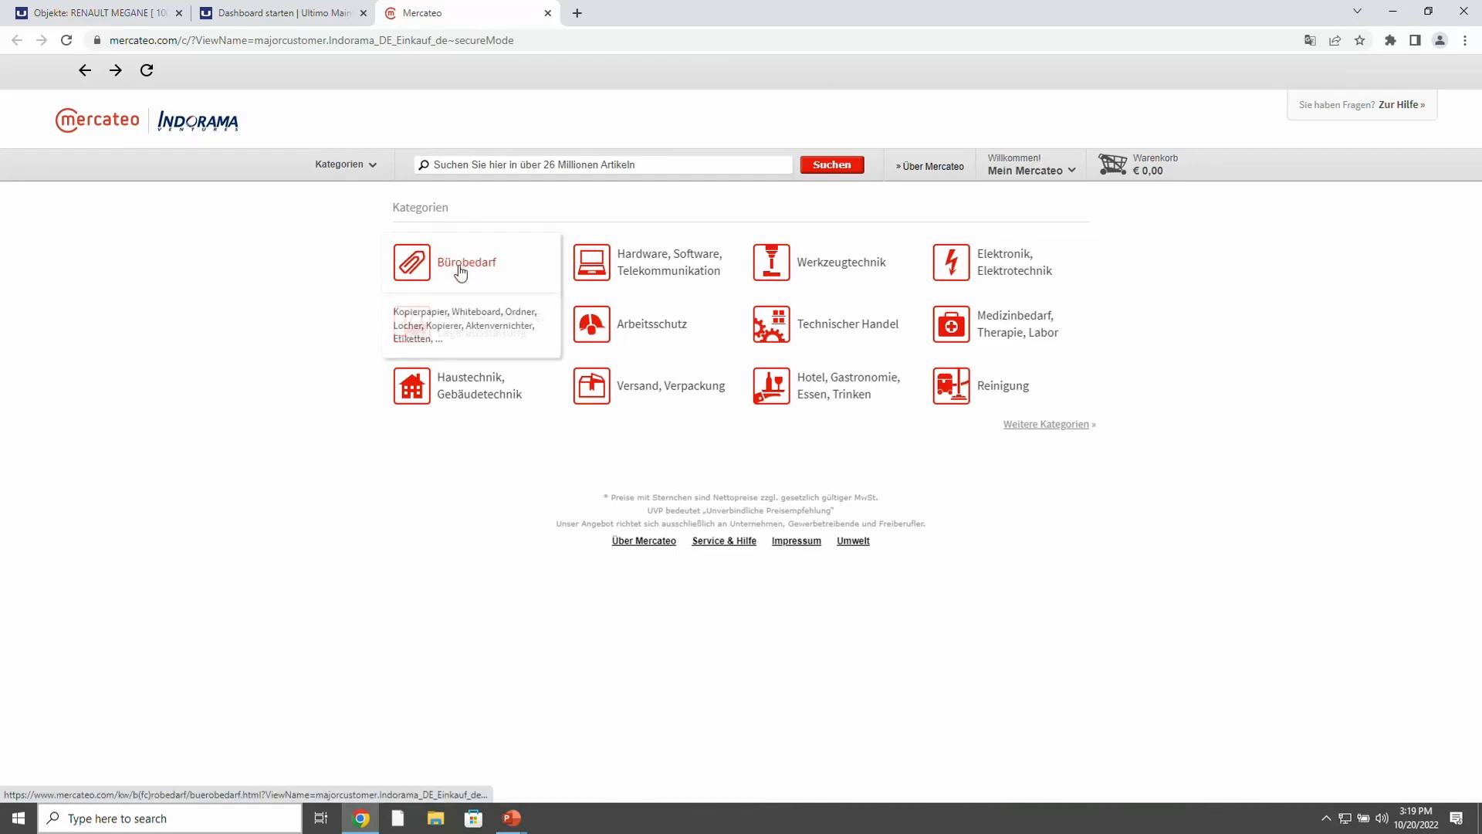
click(460, 271)
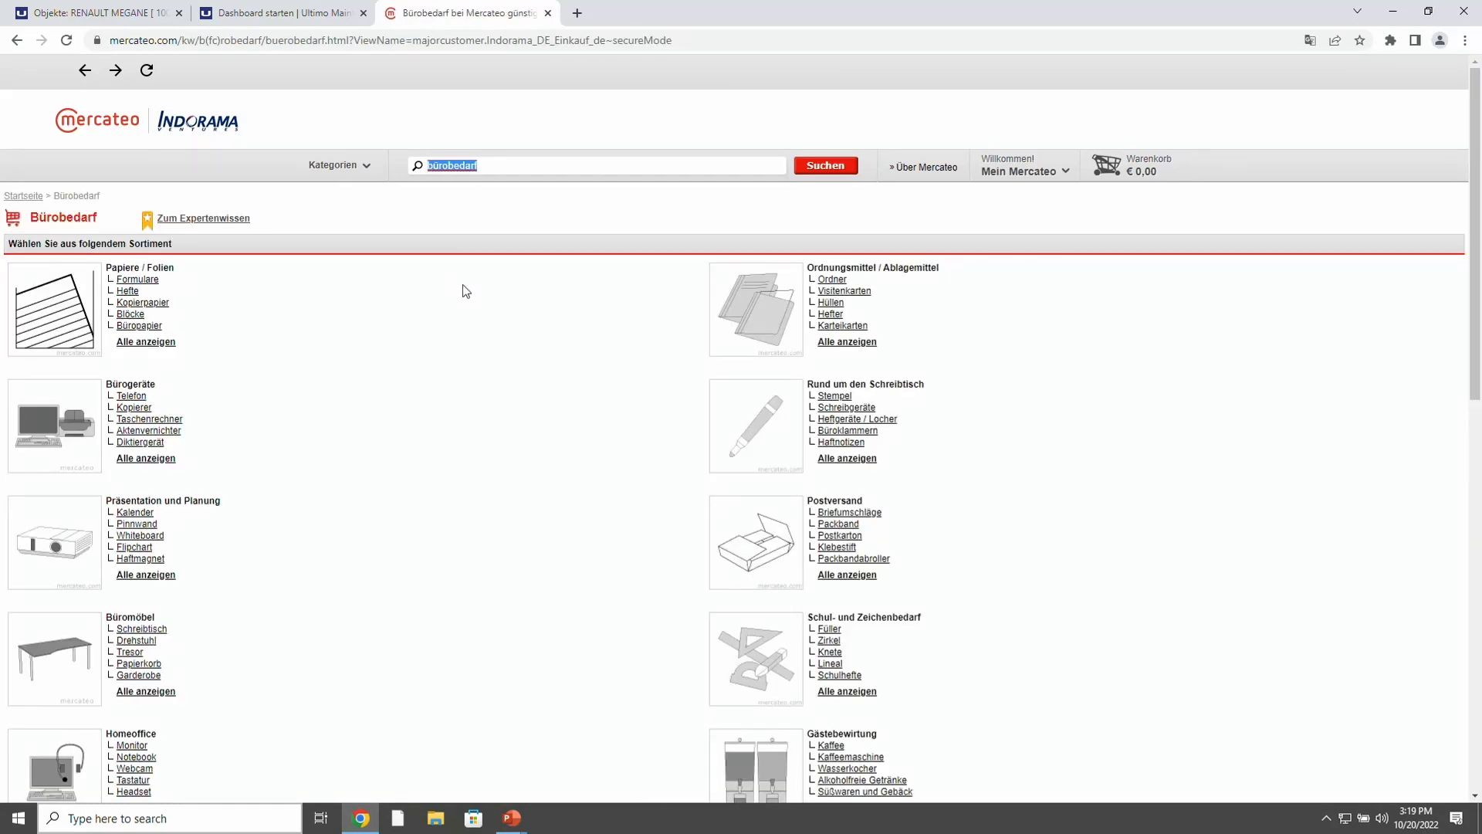
click(154, 305)
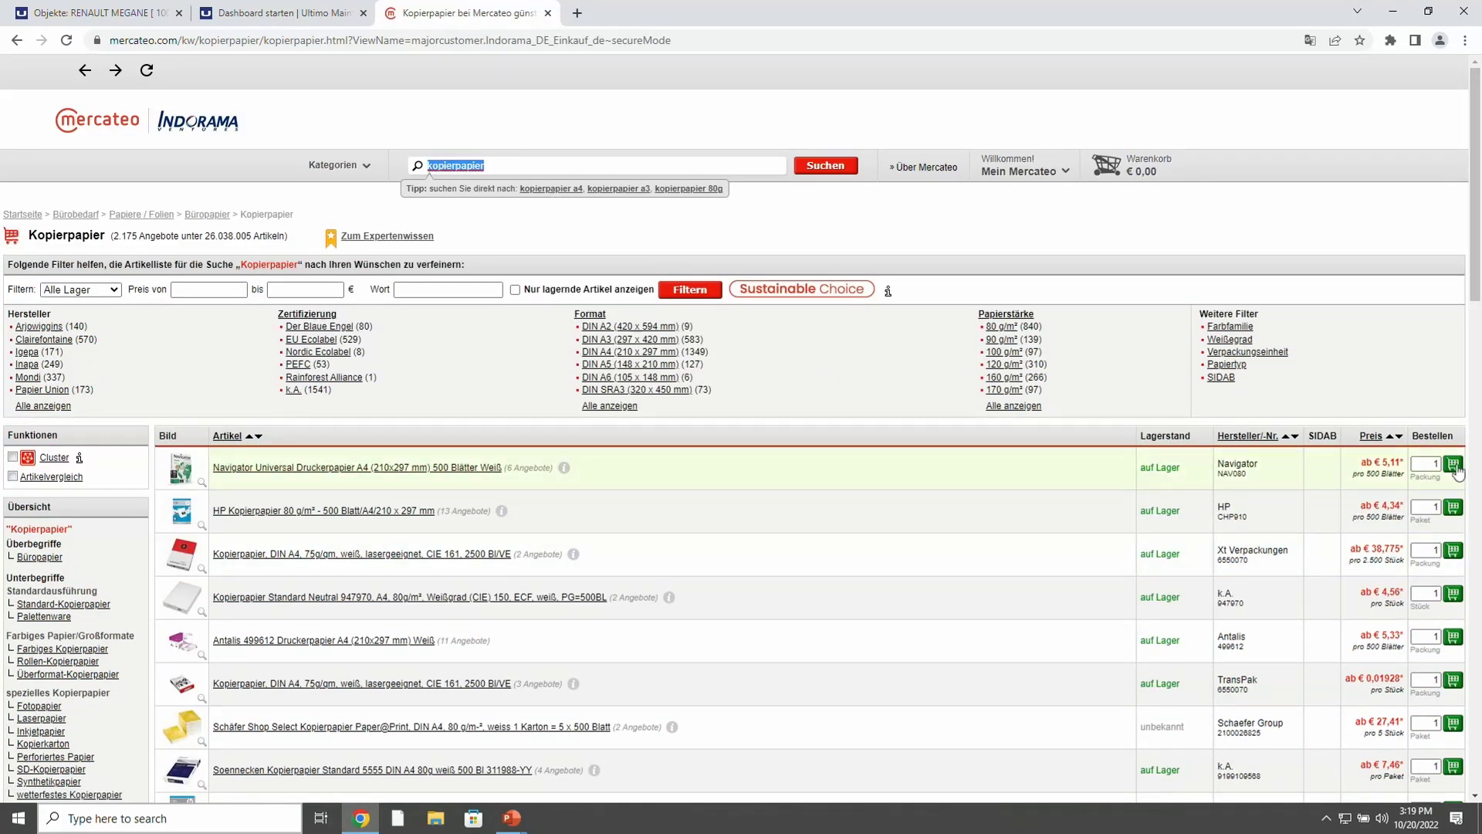
click(1455, 466)
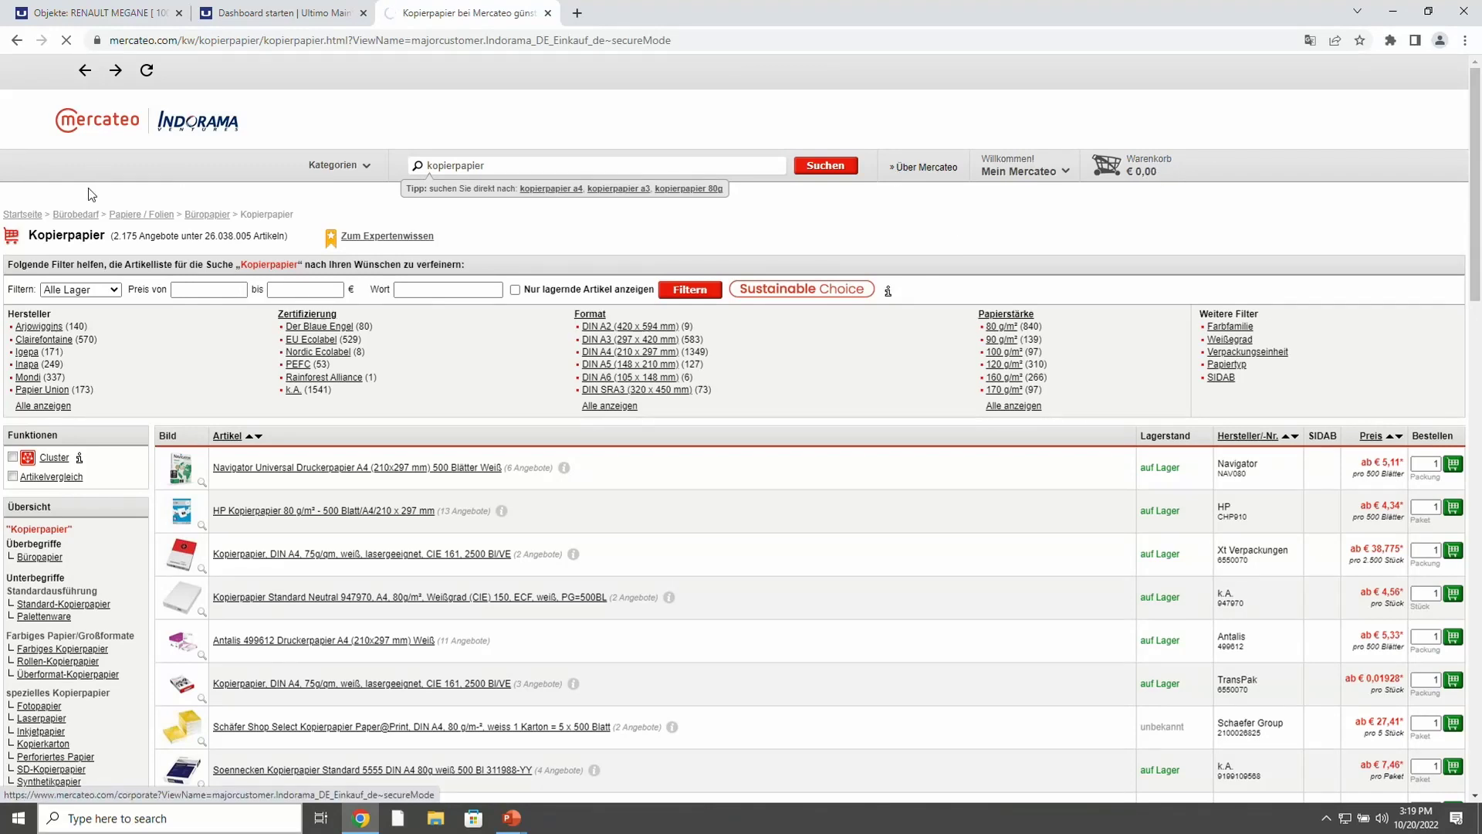
- Return to the shop's start page, find Monitor under Hardware, Software, Telekommunikation, and add one DELL P Series 24 Monitor – P2422H to the Warenkorb
click(23, 216)
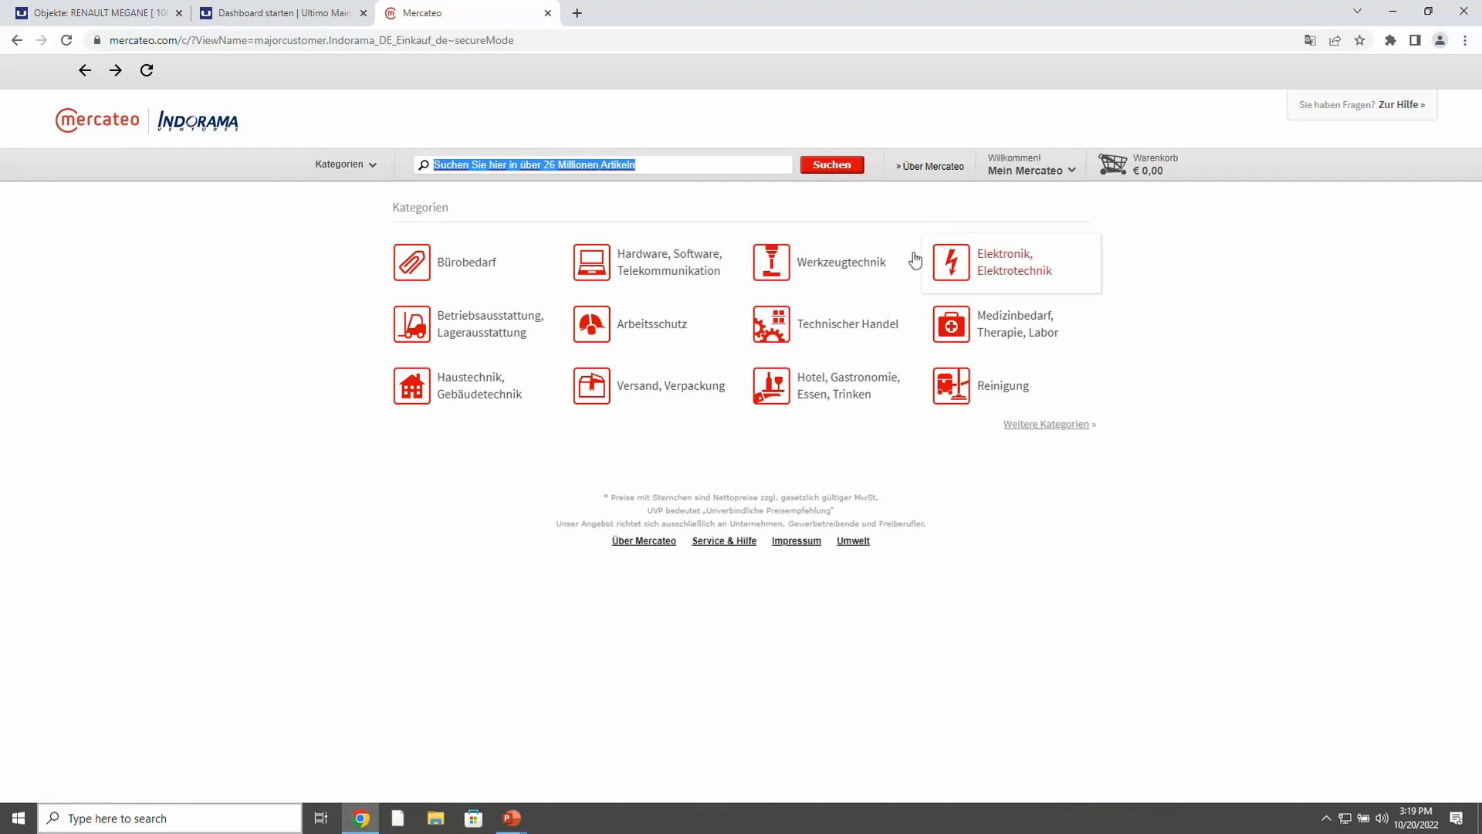
click(672, 258)
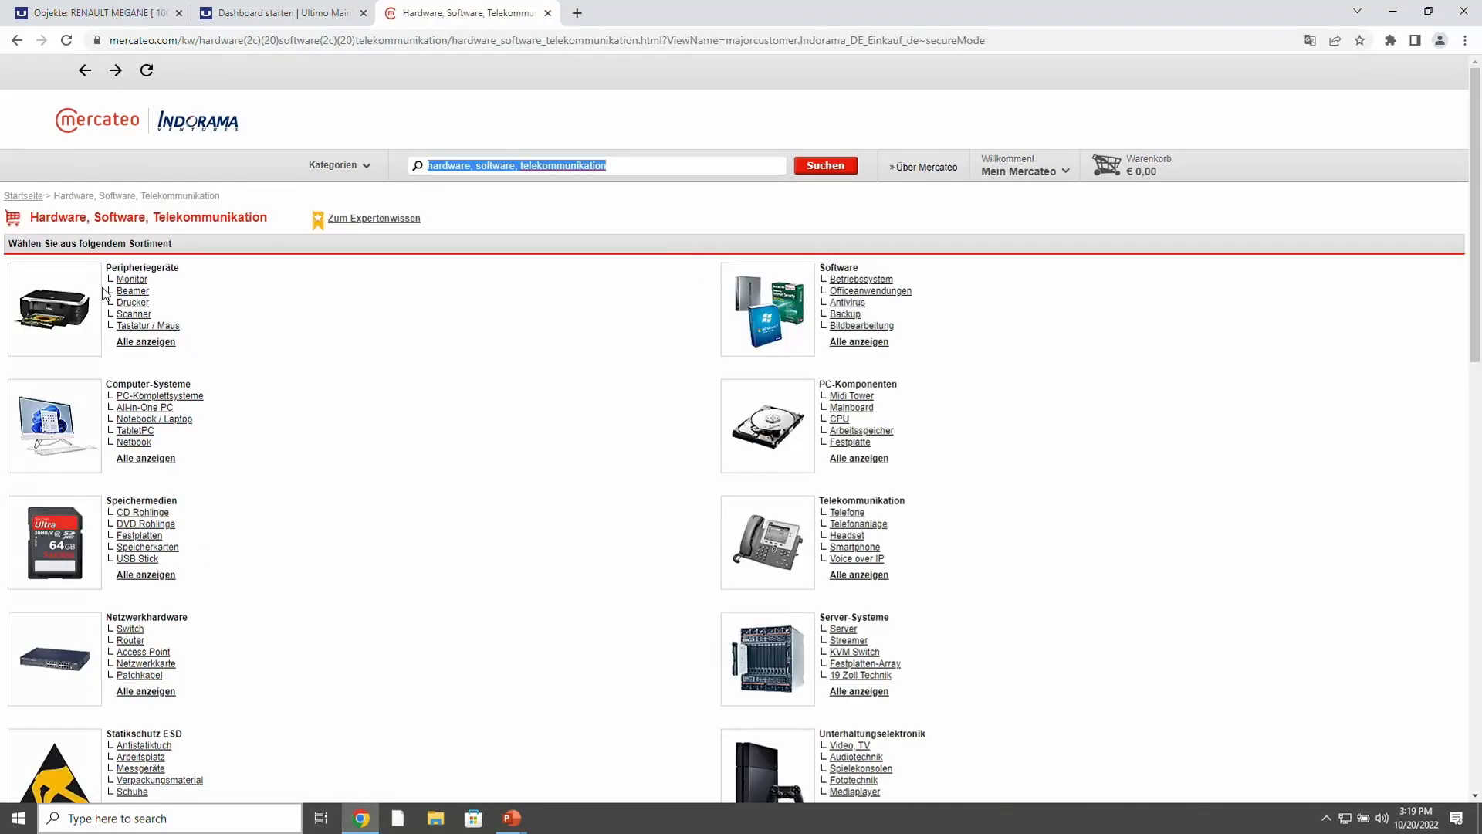
click(126, 280)
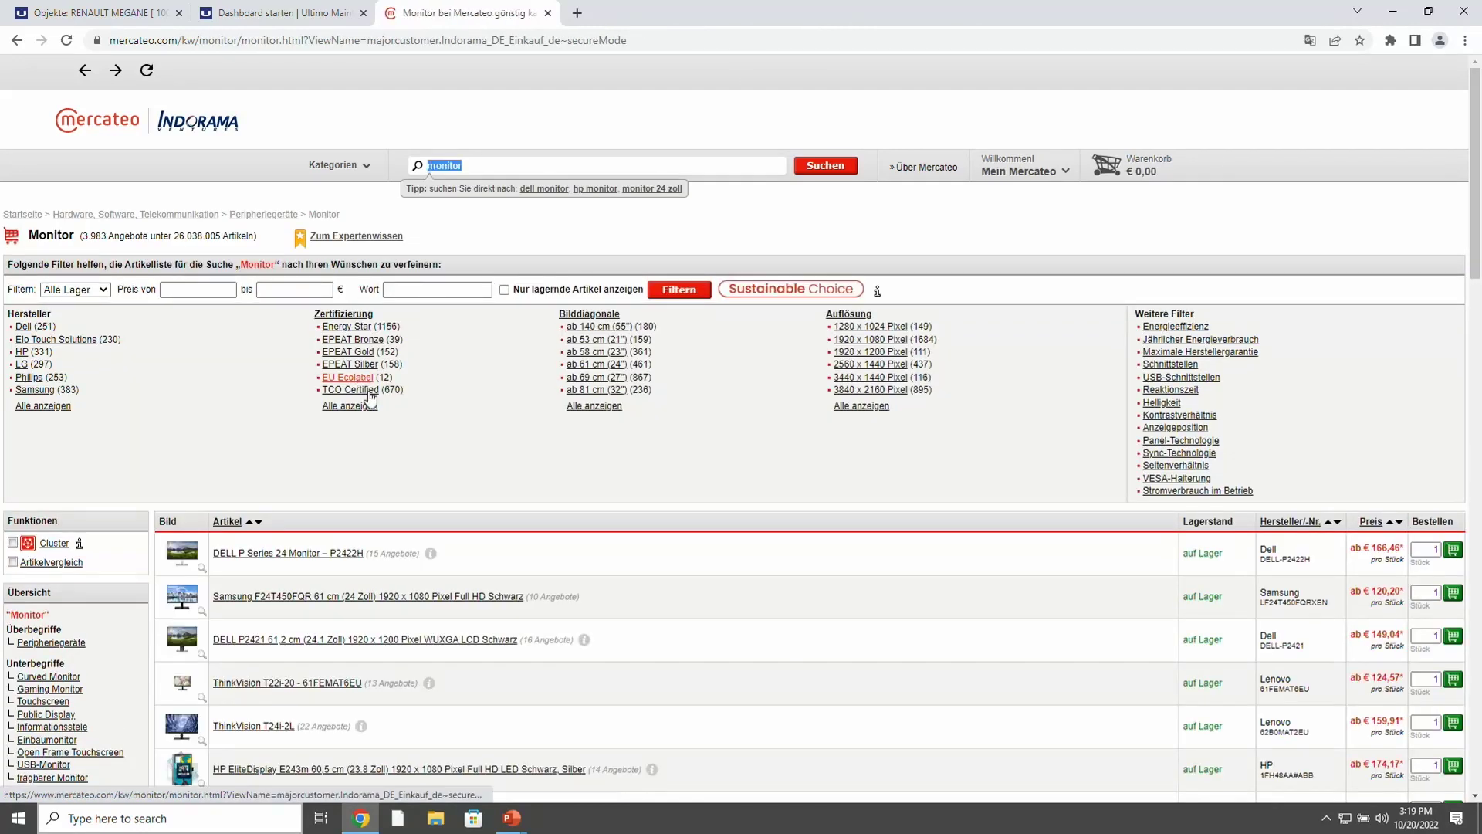
click(1453, 554)
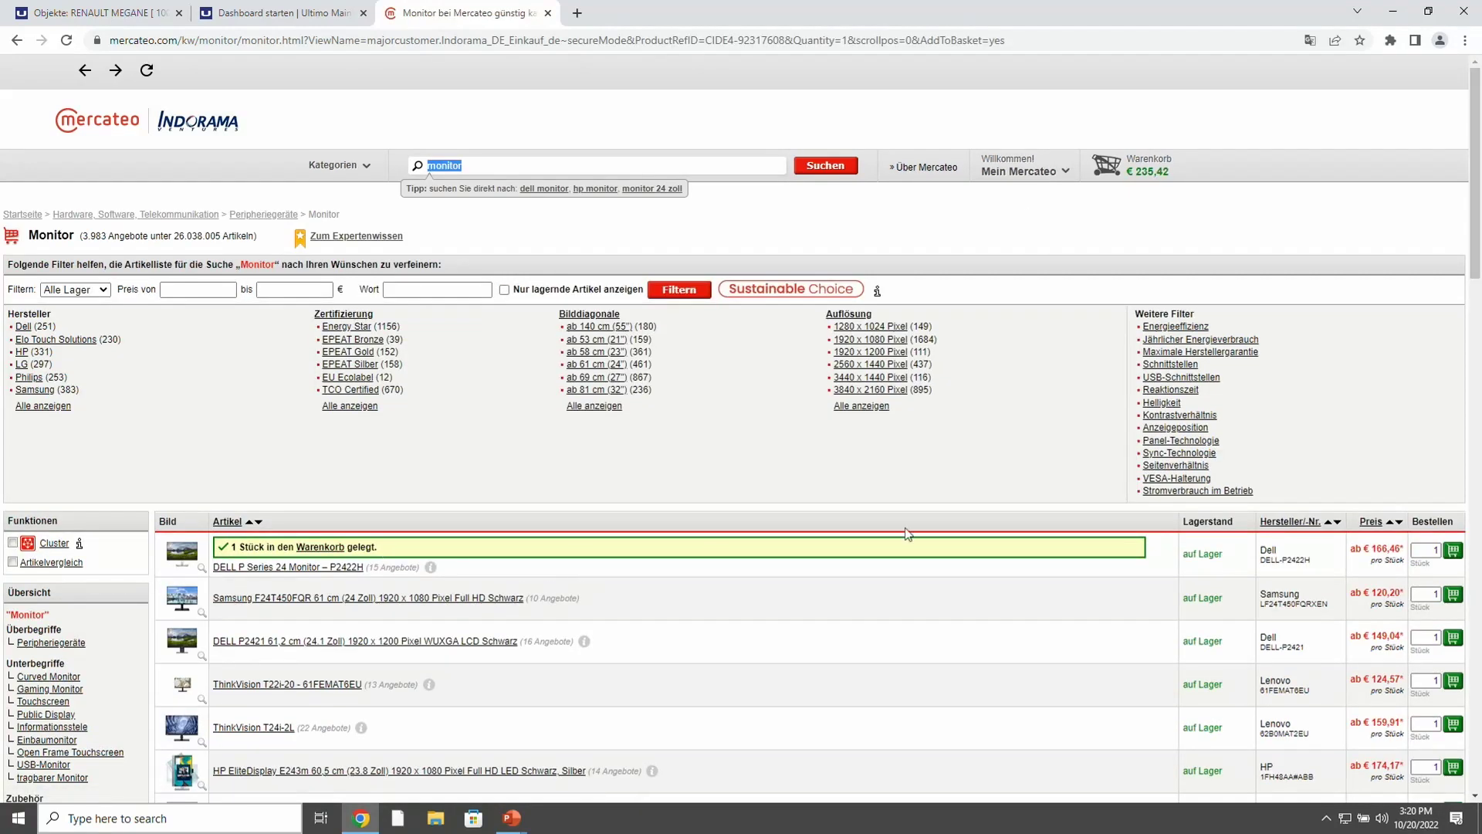
- Open the Warenkorb with the printer paper and monitor, and transfer its contents to Ultimo
click(1152, 176)
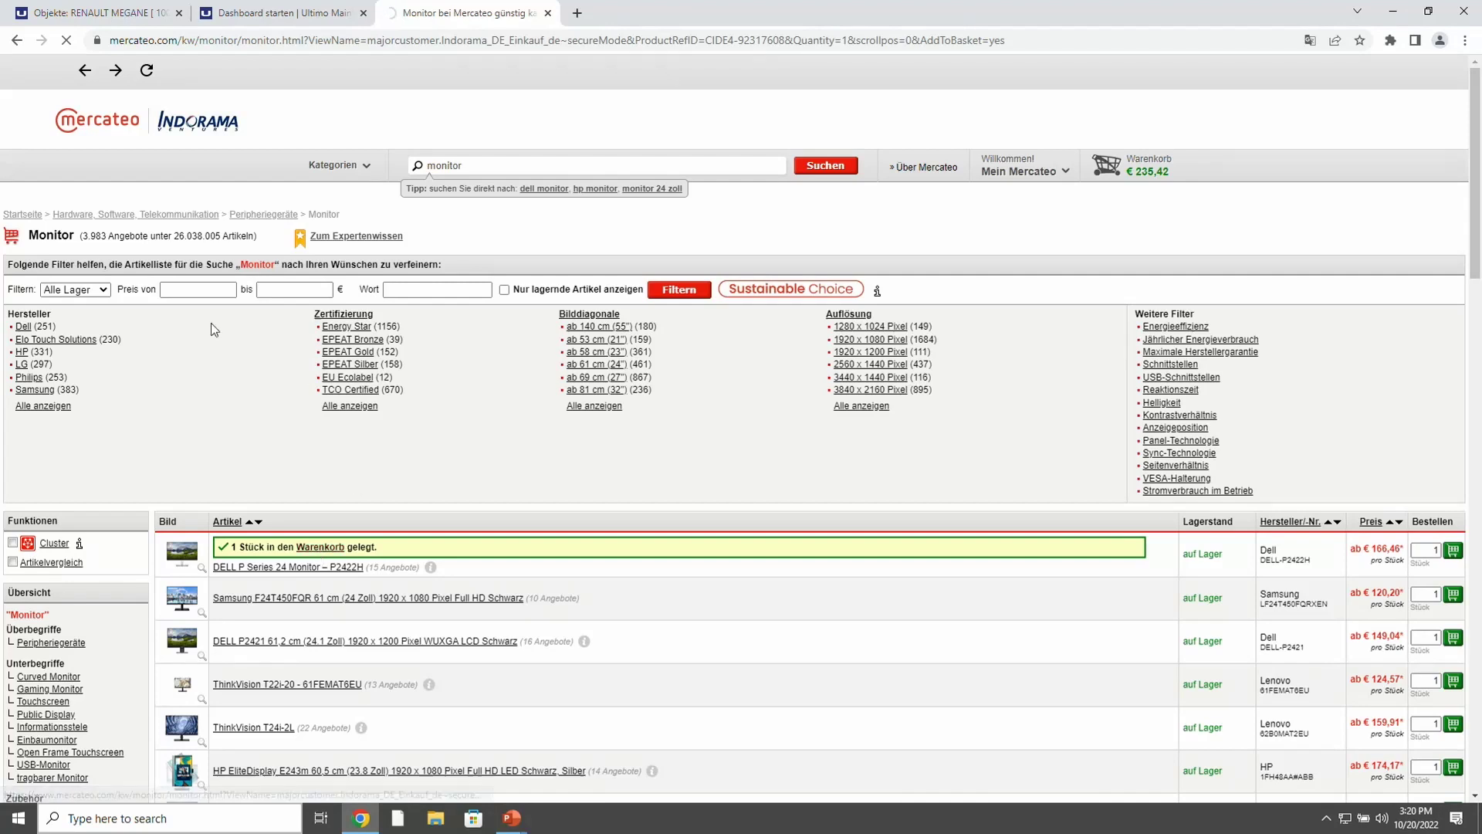
click(323, 549)
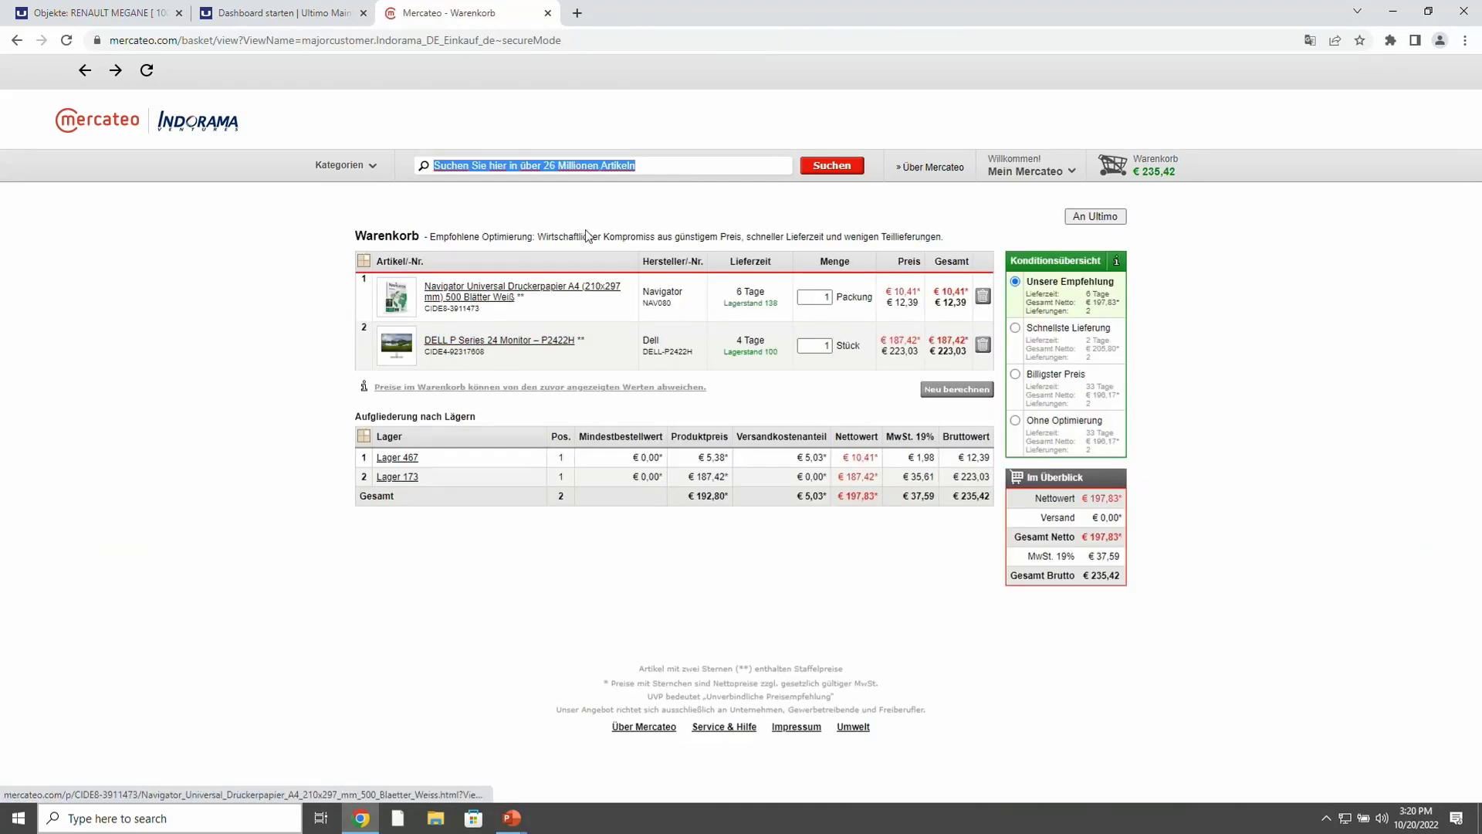
click(1092, 217)
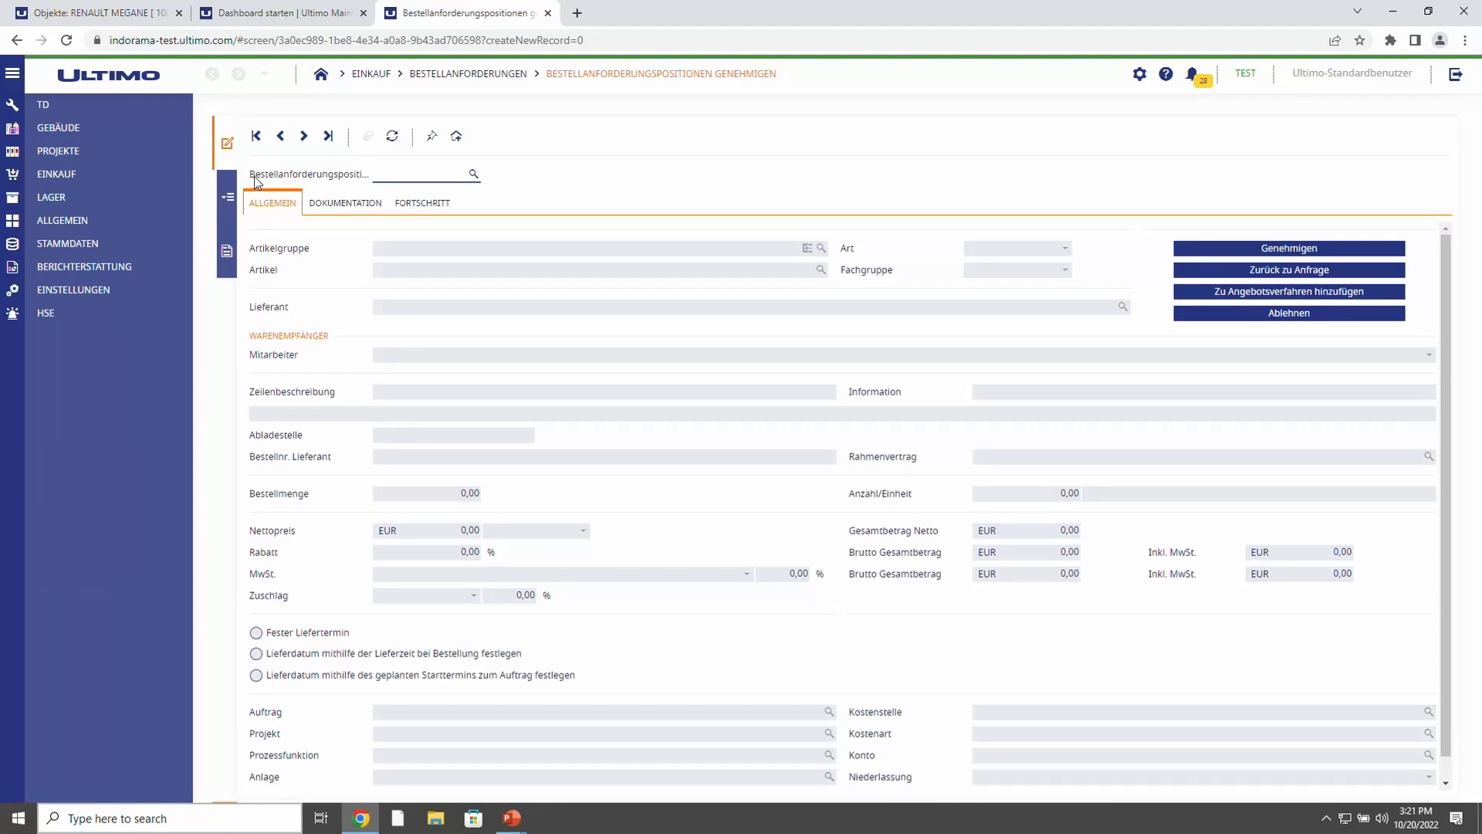
- Open the Kopierpapier Universal A4 requisition line from the list, and review its supplier, Zeilenbeschreibung and full description text
click(228, 196)
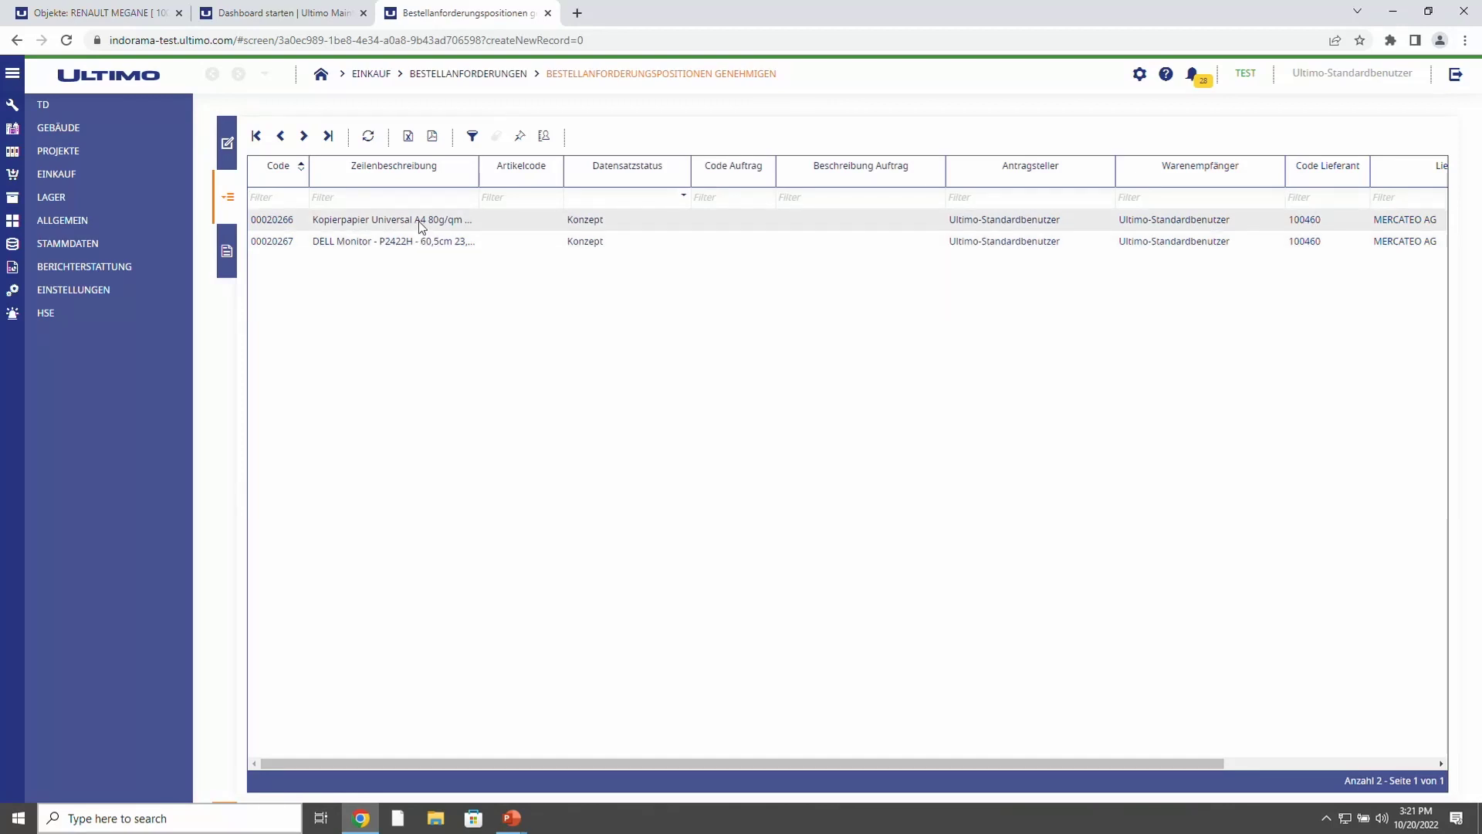
double_click(322, 225)
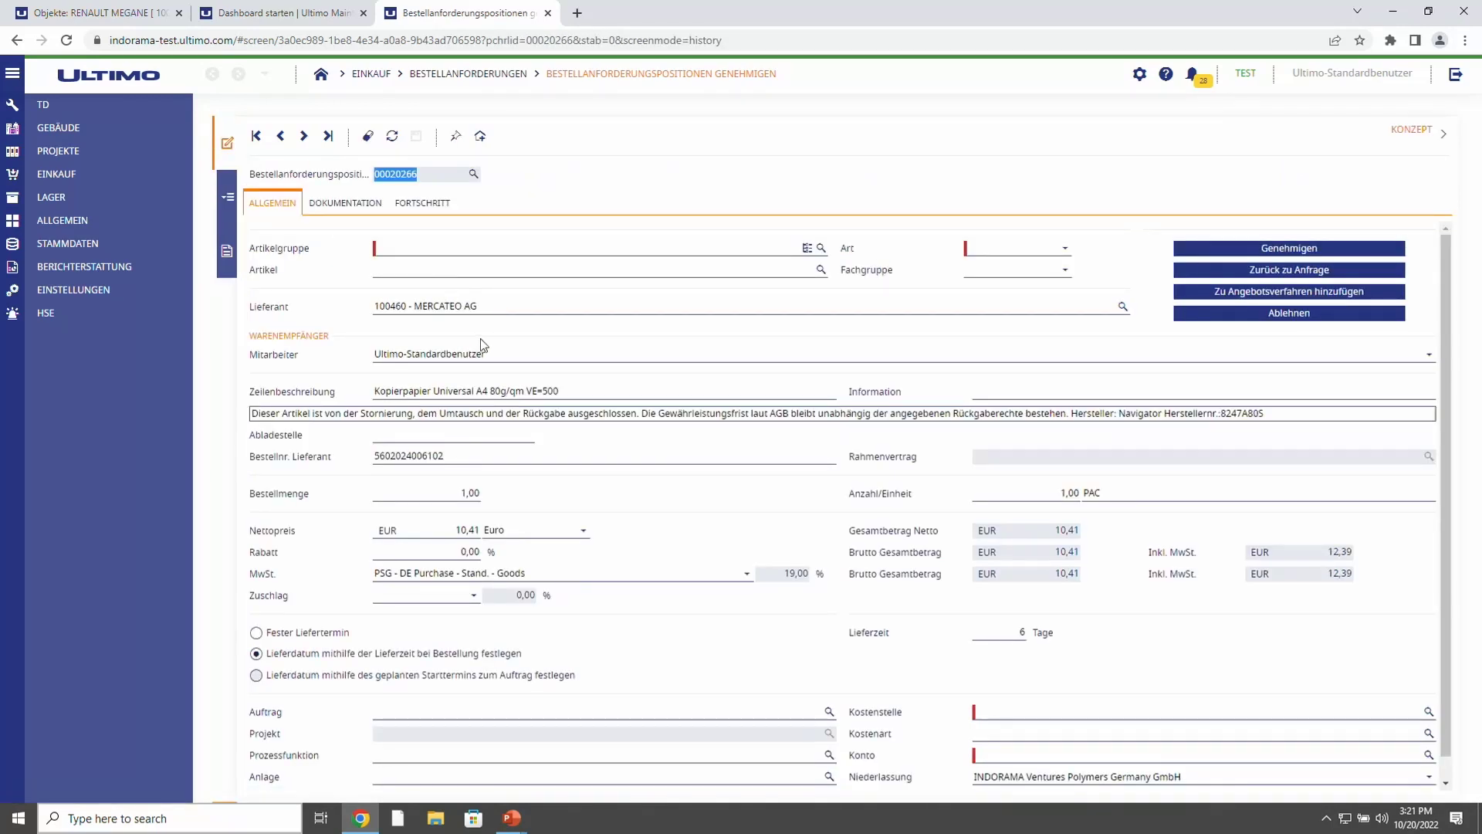
double_click(396, 305)
click(354, 316)
triple_click(614, 389)
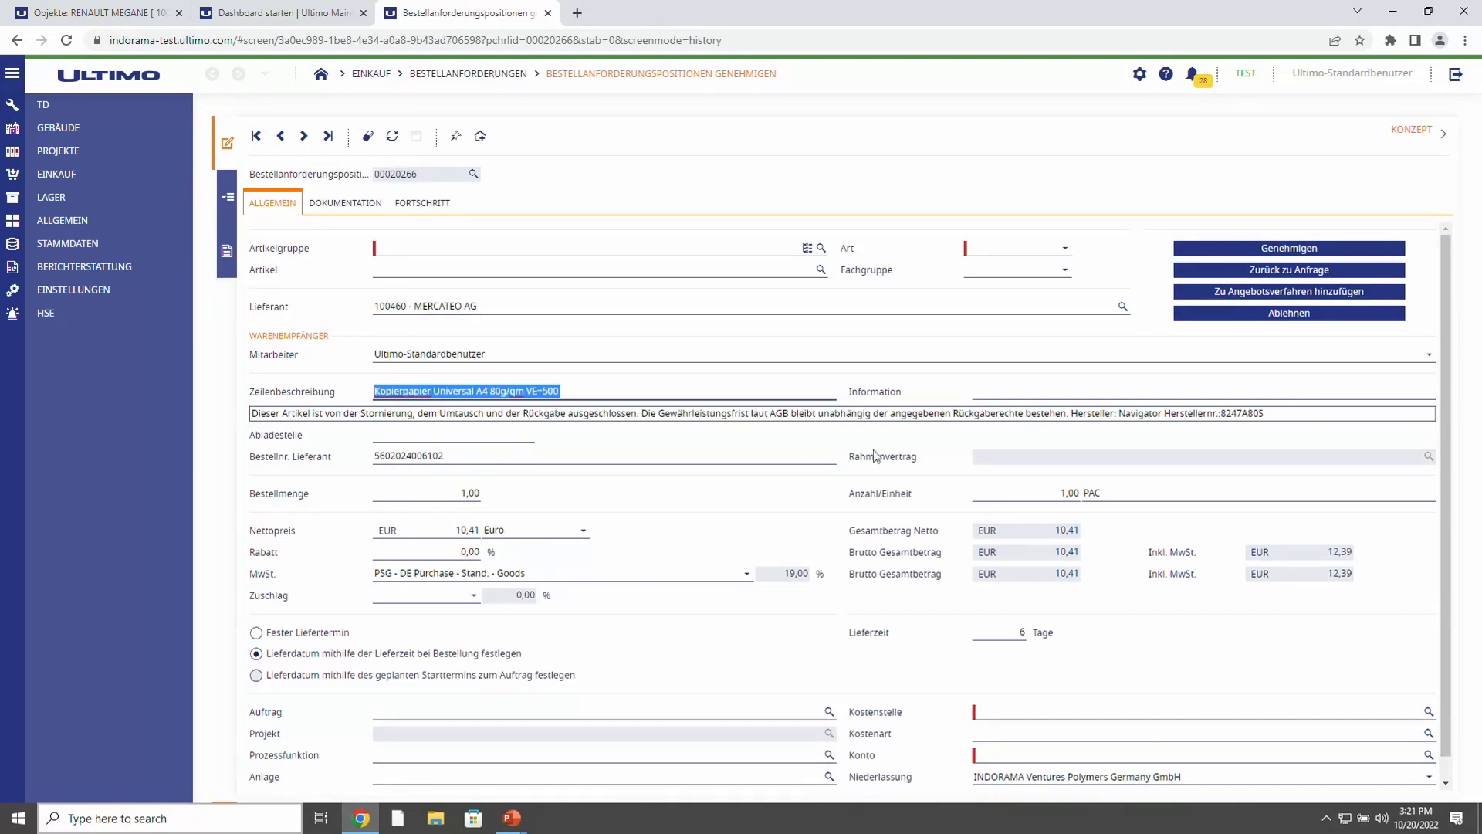
click(1416, 414)
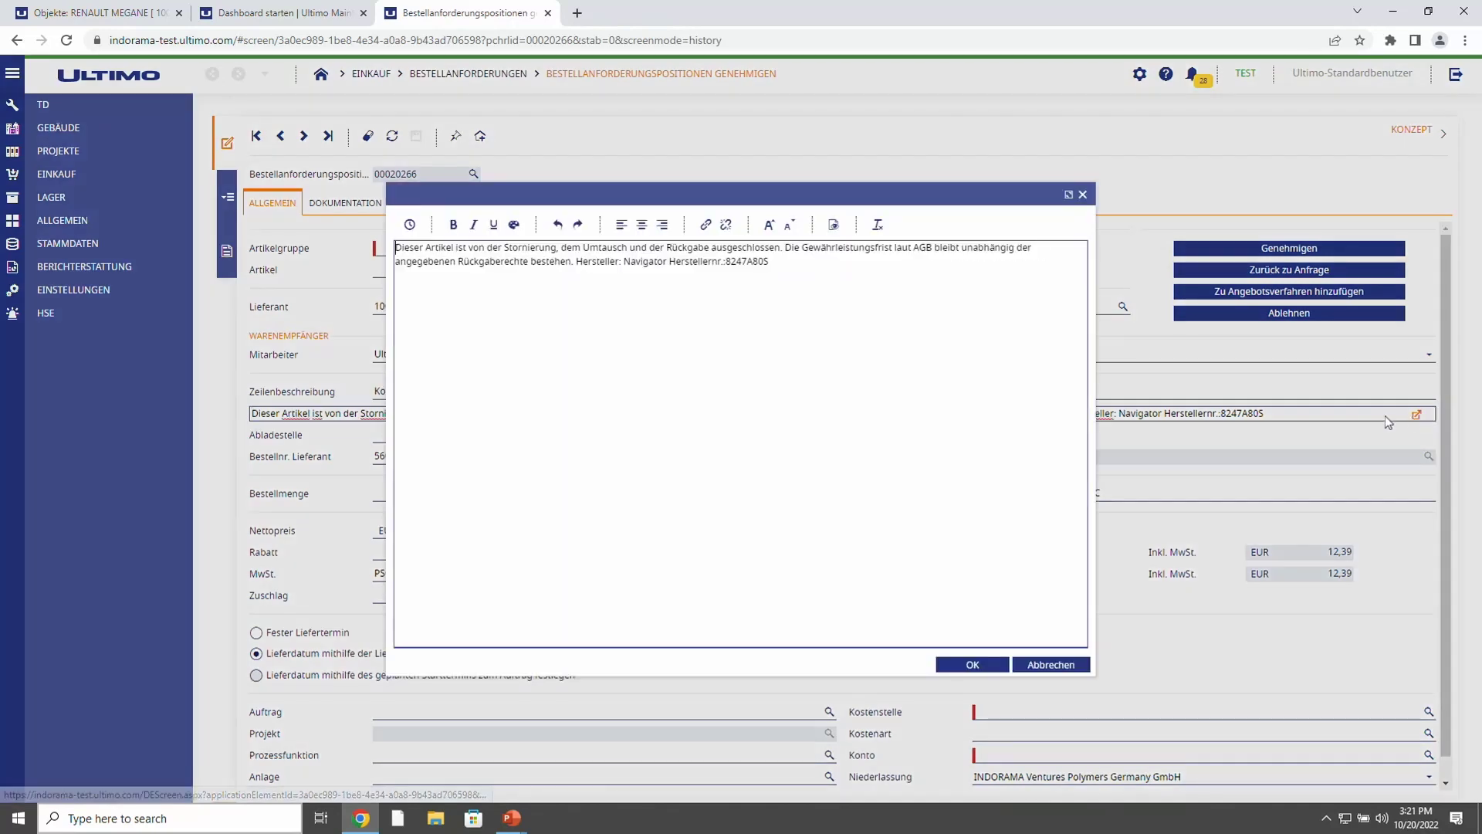
click(1062, 663)
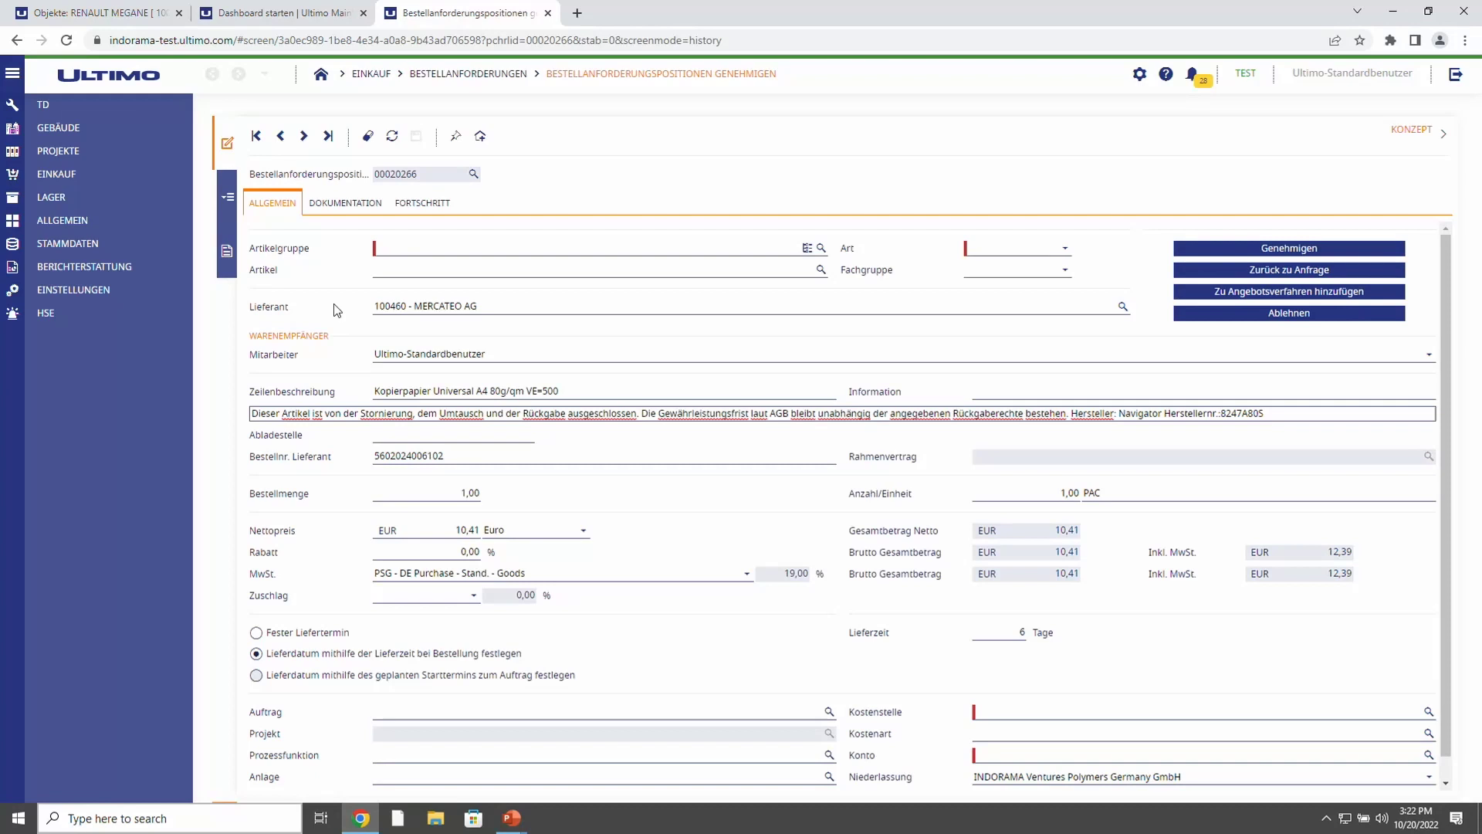
- Switch back to the PowerPoint slide show at the OCI-Schnittstelle slide, and advance to the Ergebnisse slide that follows it
key(alt+Tab)
key(alt+Tab)
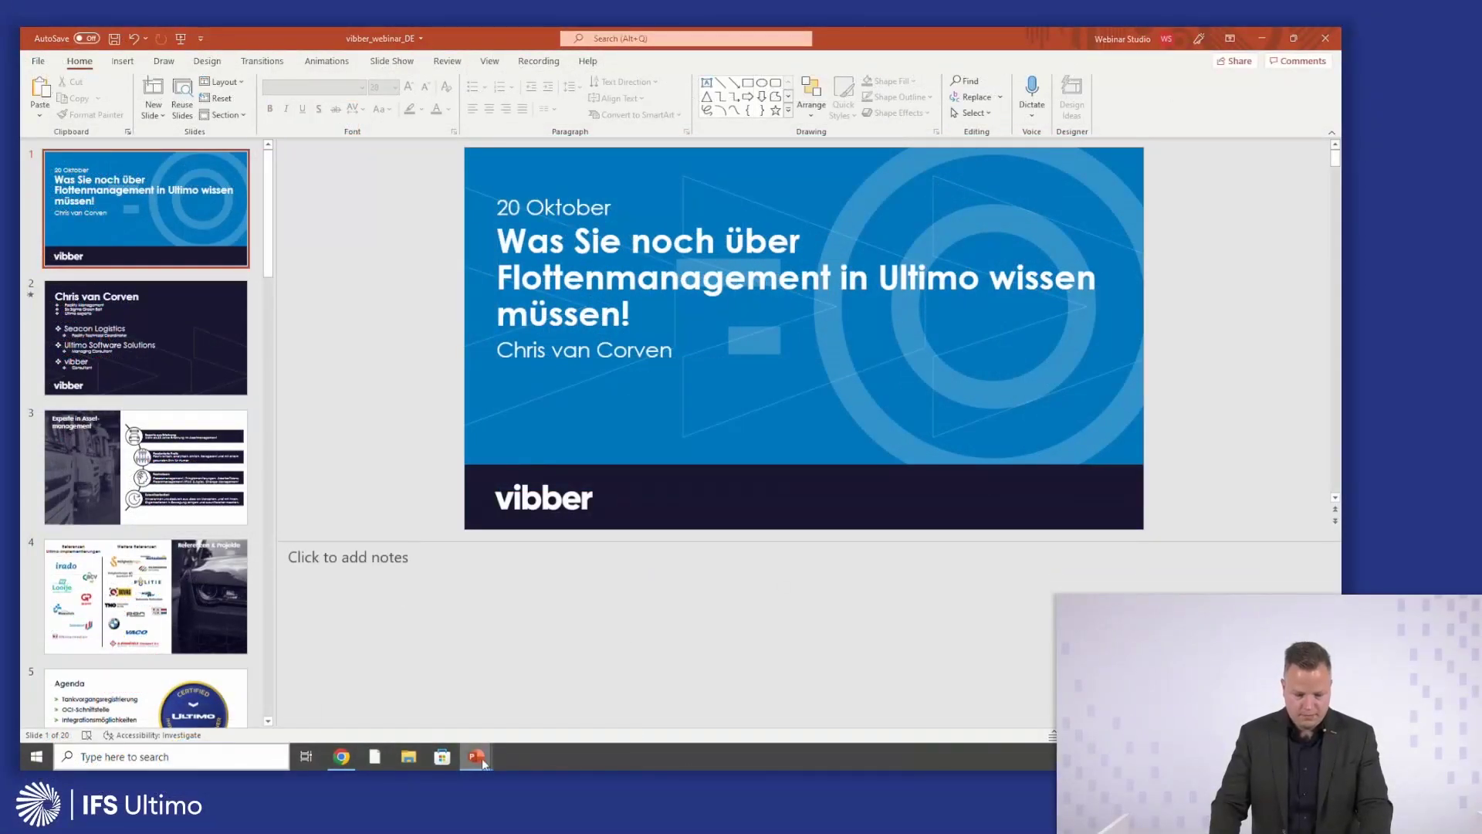
mouse_move(476, 756)
click(555, 687)
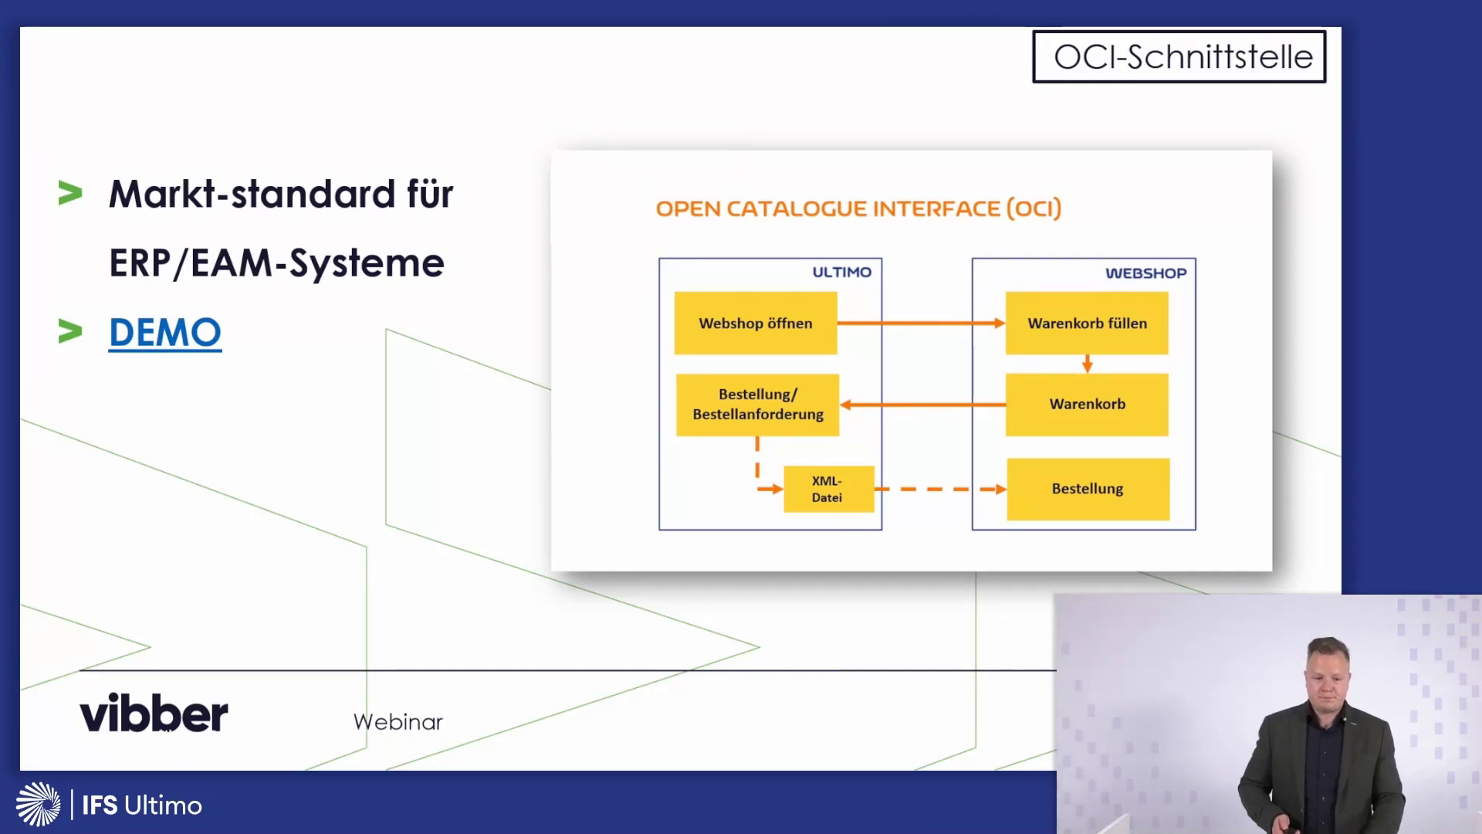
key(Right)
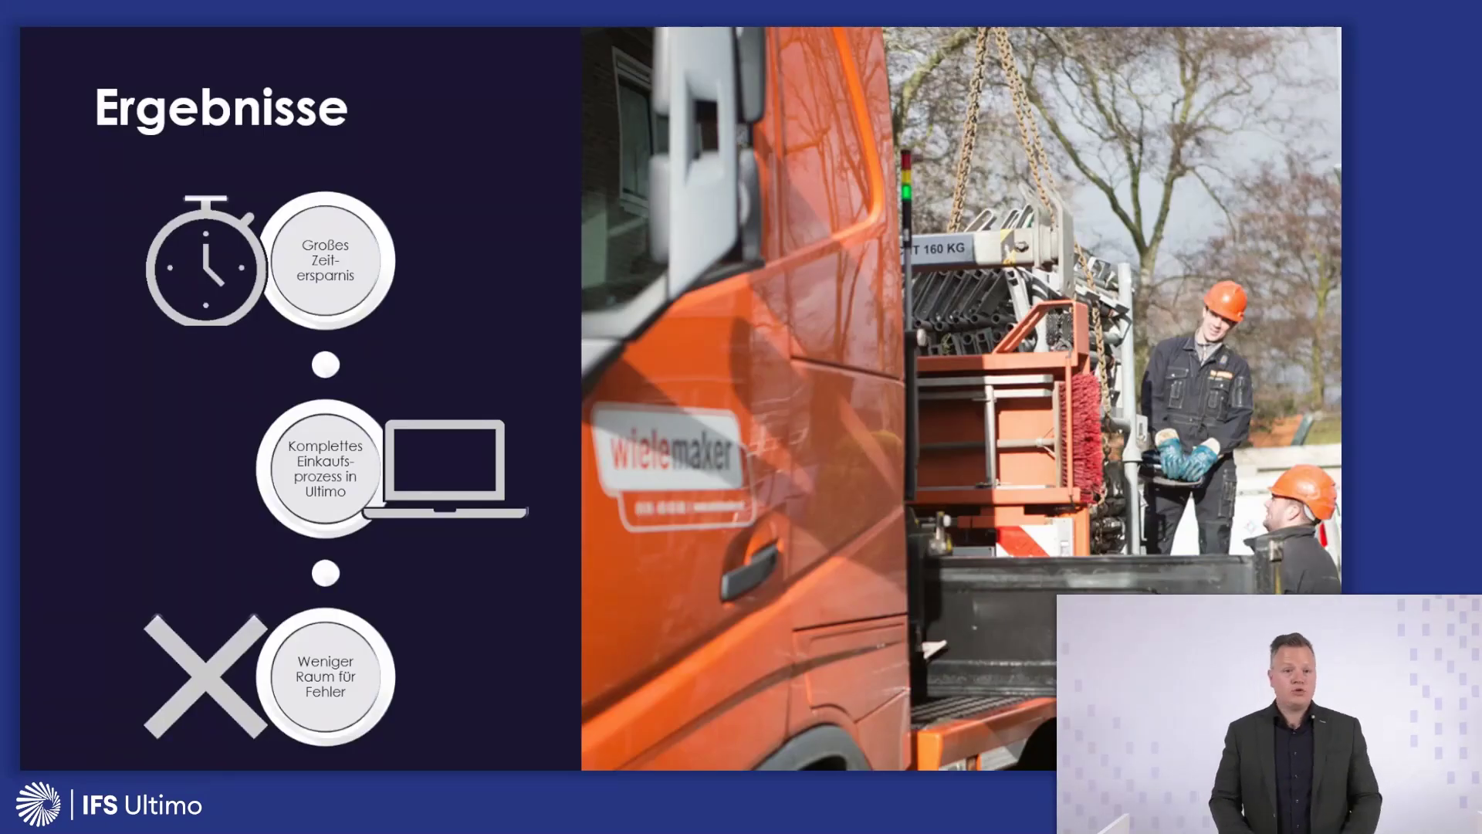